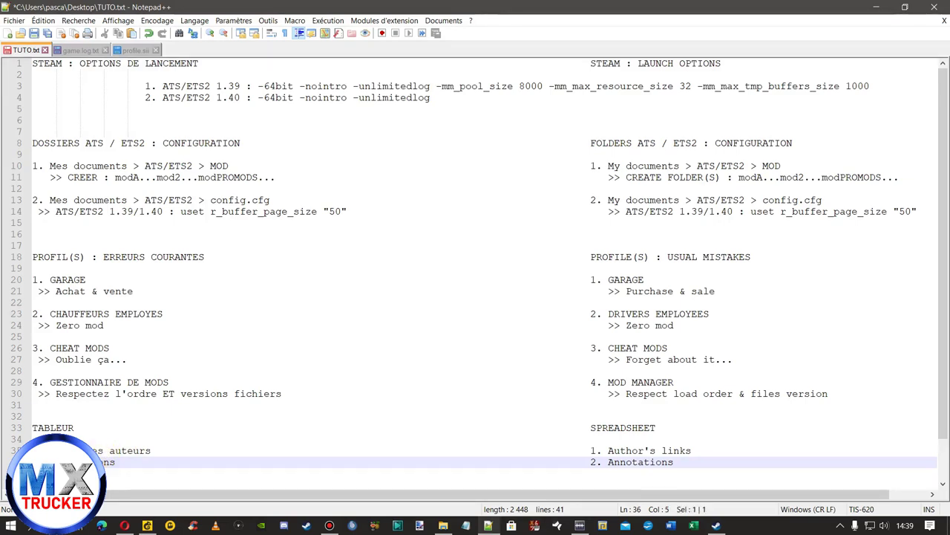
drag(78, 462, 117, 461)
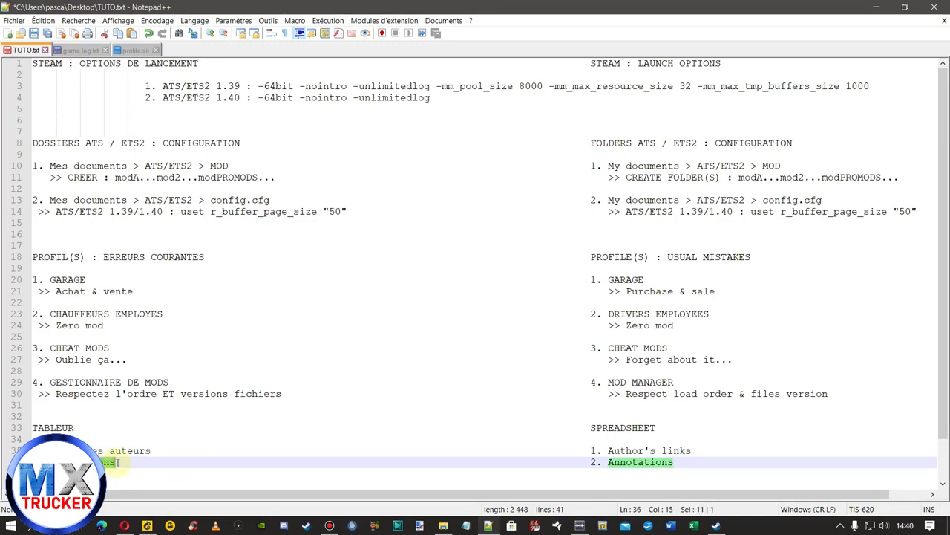
click(117, 462)
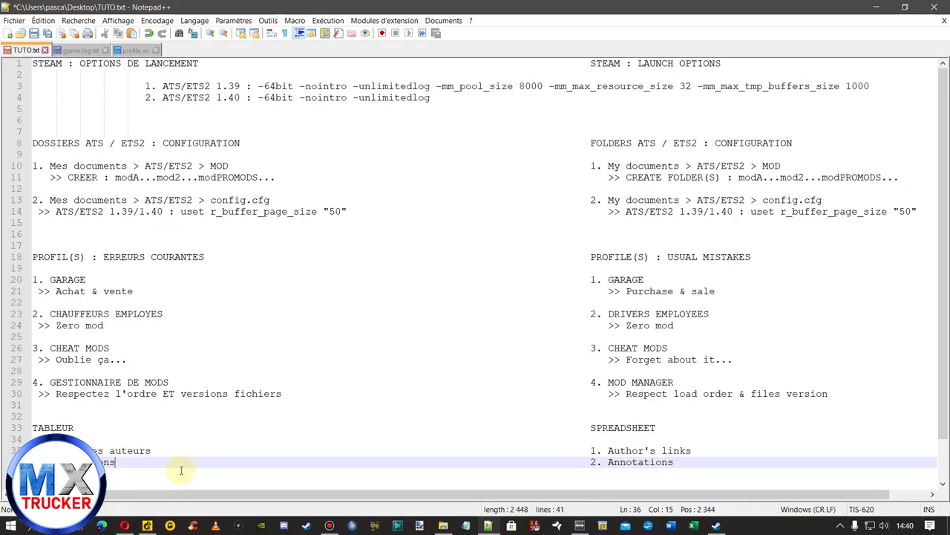
- Switch to the YouTube page in Chrome and open the Google Docs spreadsheet linked under EASY DOWNLOAD in the video description
click(149, 526)
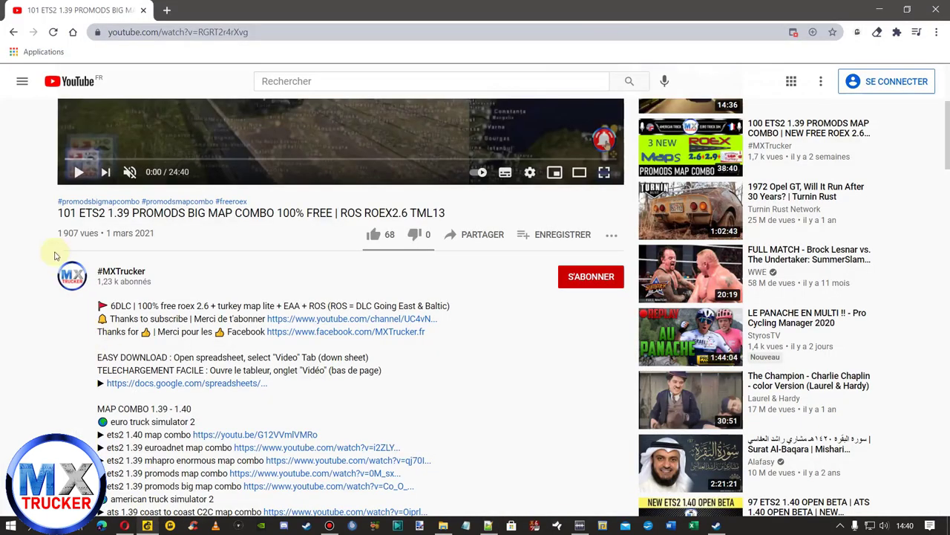
scroll(46, 233, up, 3)
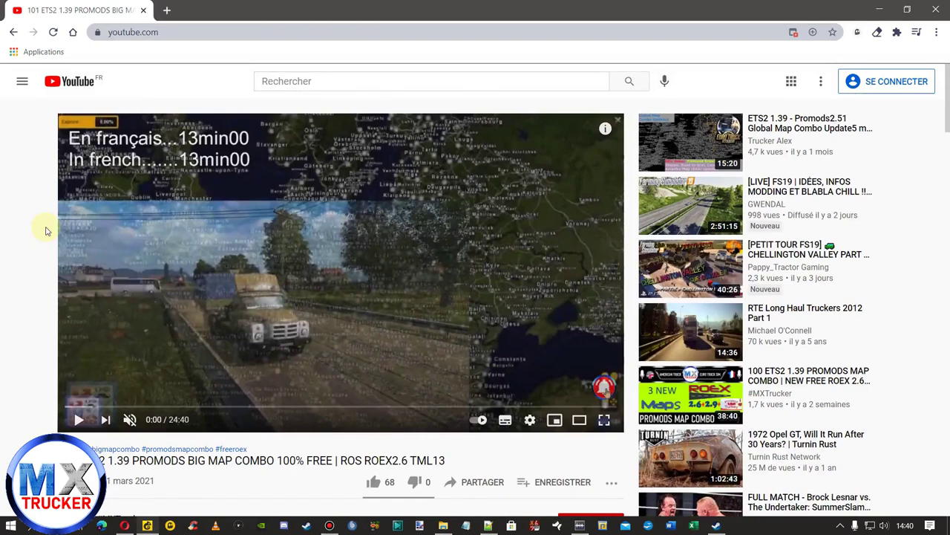
scroll(46, 231, down, 2)
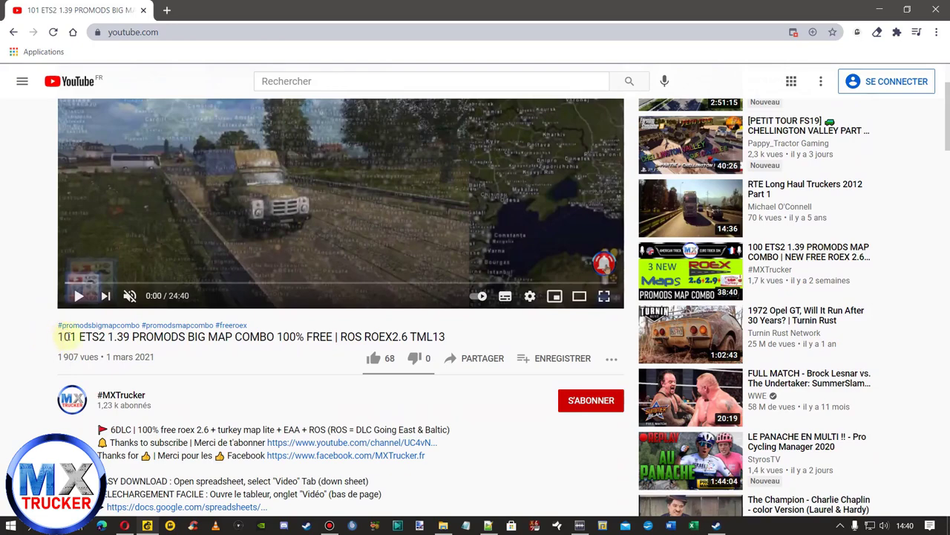
scroll(51, 340, down, 3)
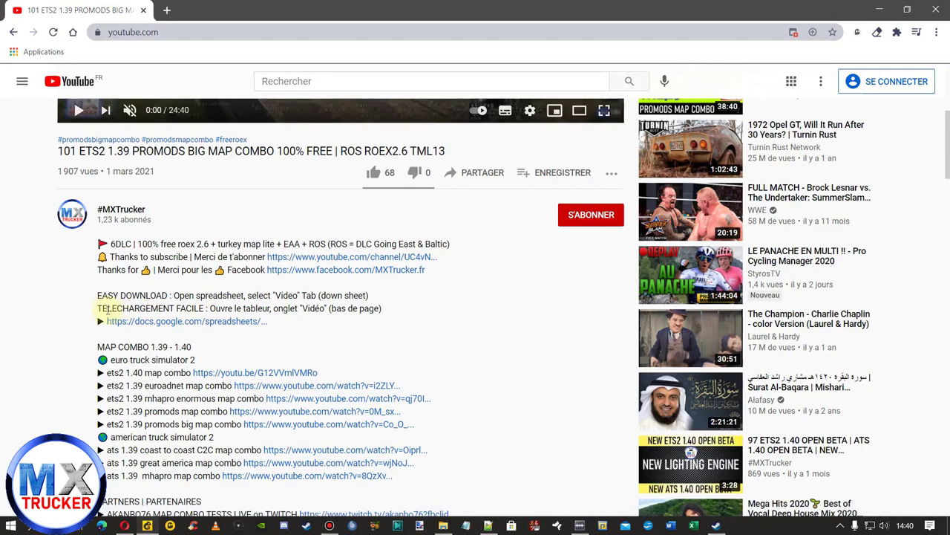
drag(103, 308, 193, 309)
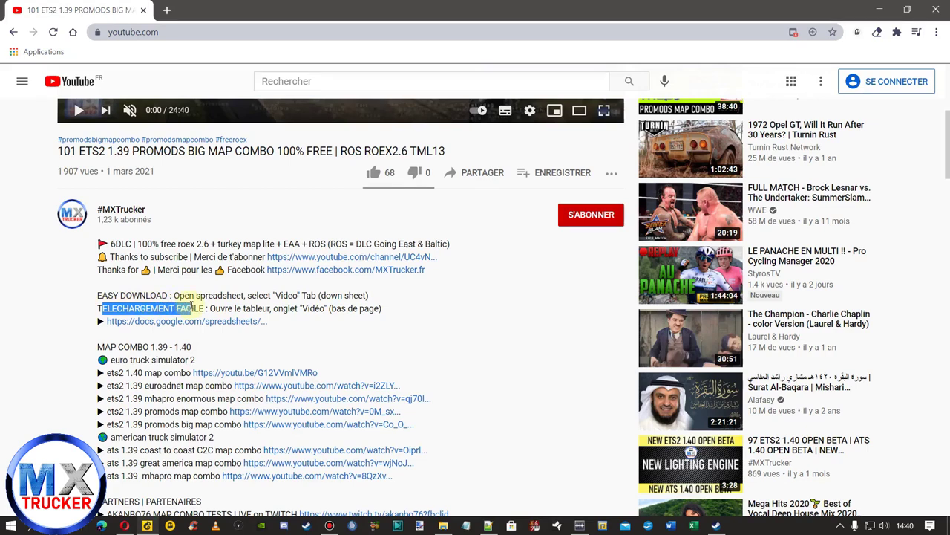
click(233, 307)
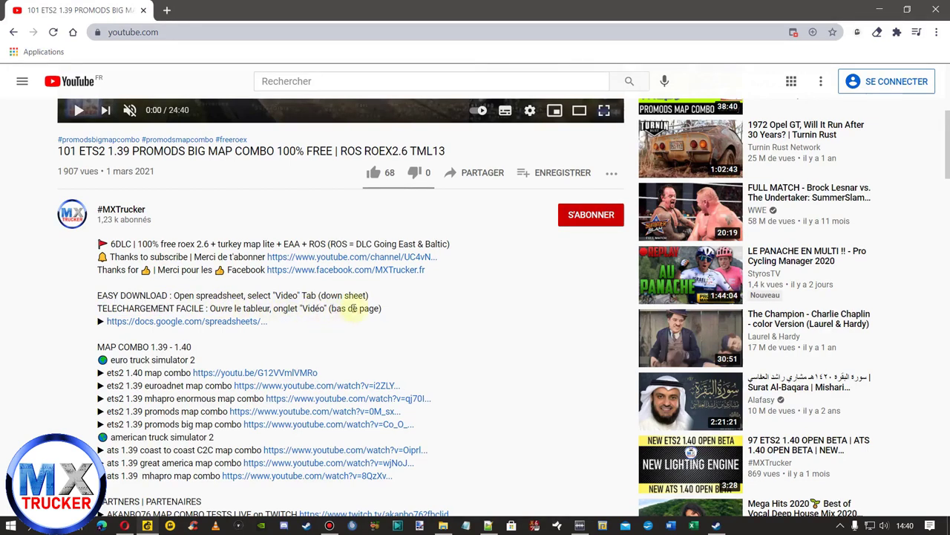
click(234, 323)
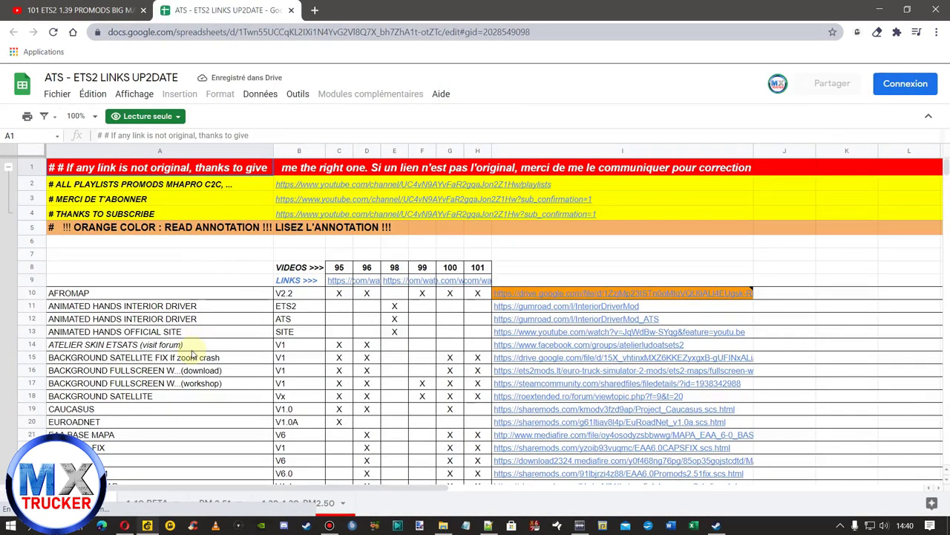
- Look through the 1.40 BETA, PM 2.51 and 1.38-1.39-PM2.50 sheets, and return to the sheet listing mods by video number
scroll(192, 355, down, 1)
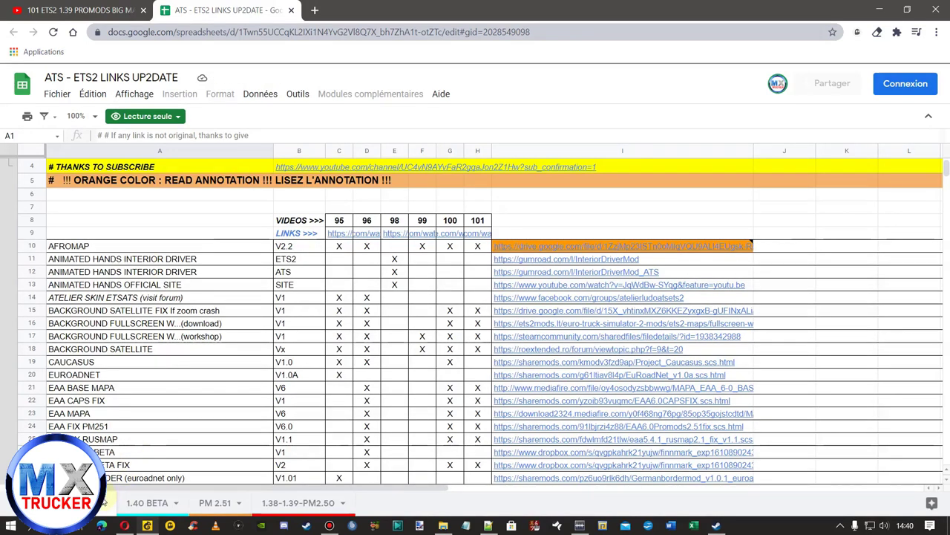
click(134, 506)
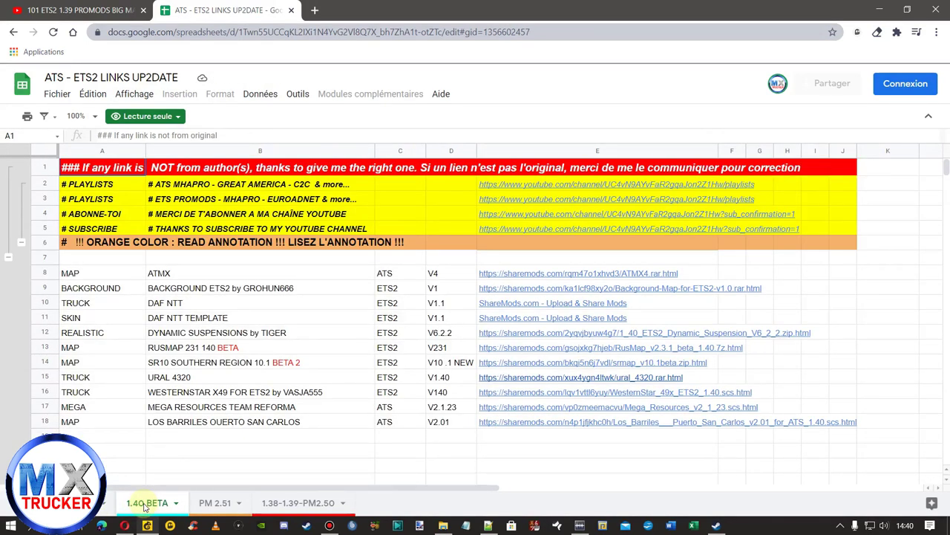
click(209, 504)
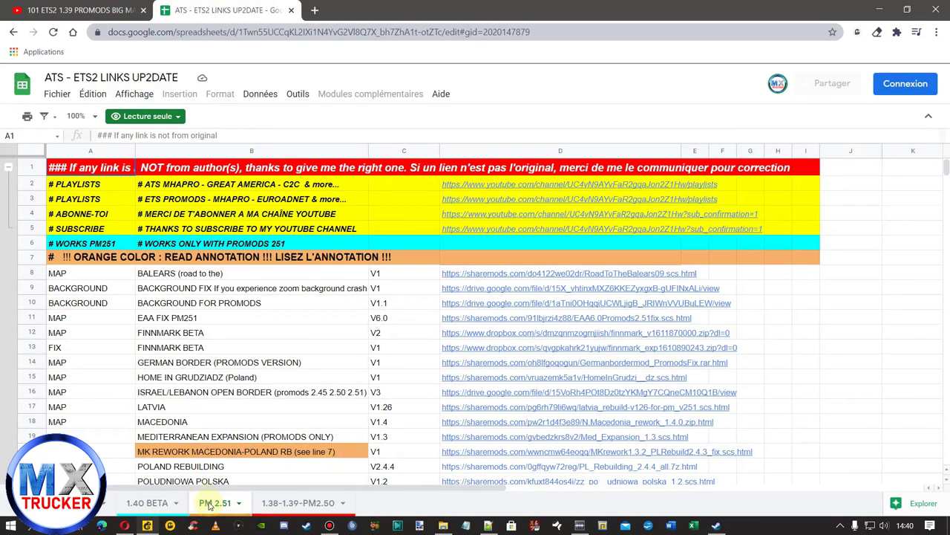
scroll(249, 386, down, 5)
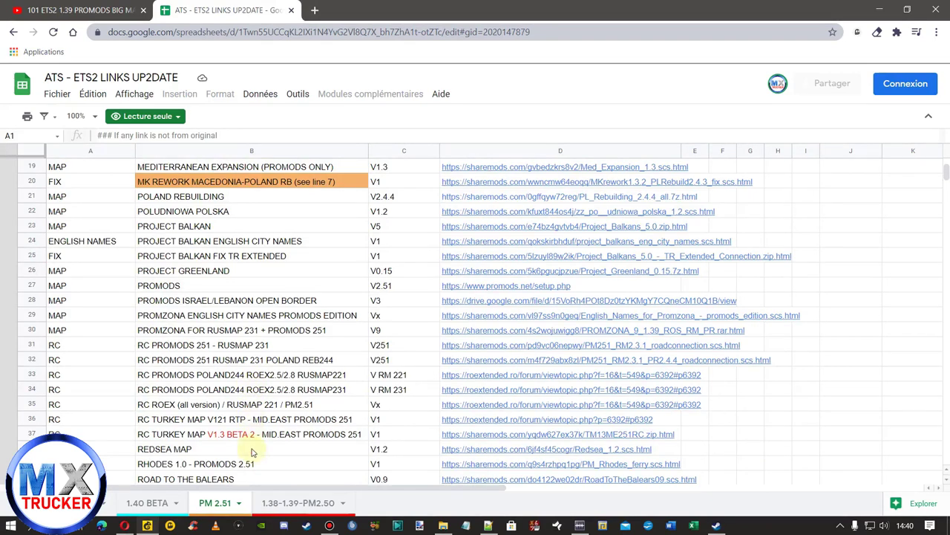
click(292, 505)
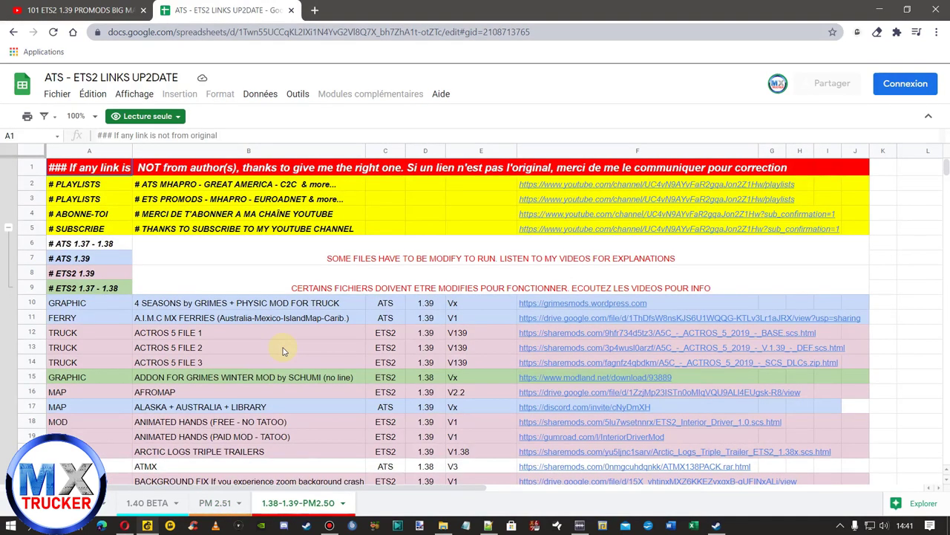
scroll(282, 351, down, 6)
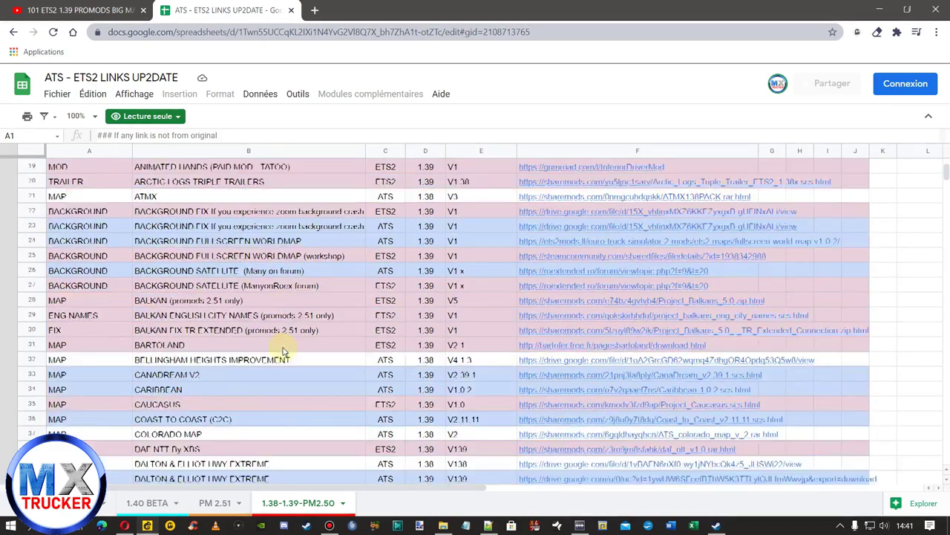
scroll(282, 351, down, 5)
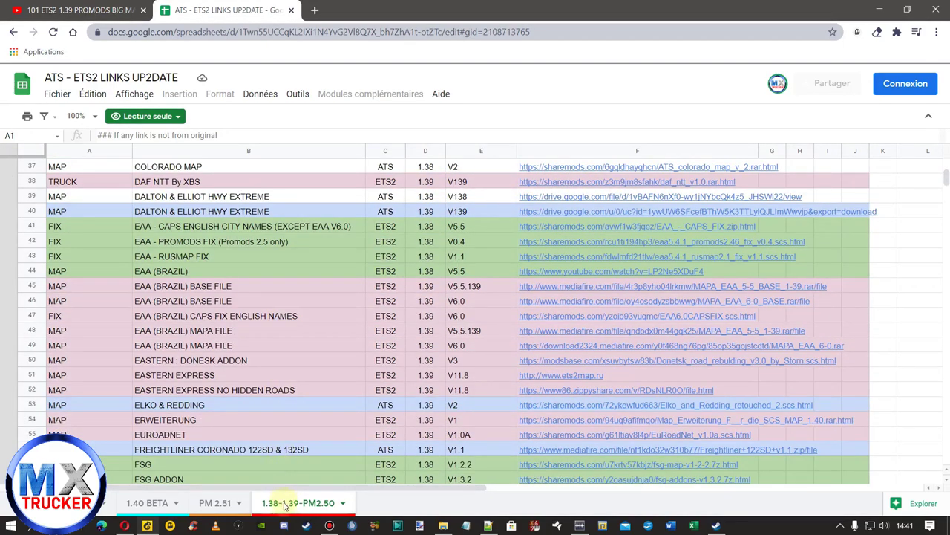
click(223, 504)
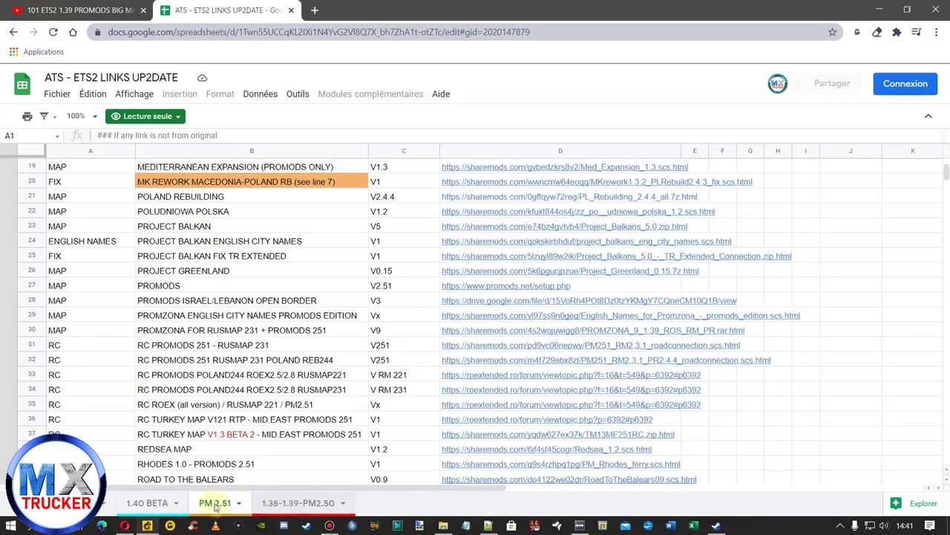
click(129, 502)
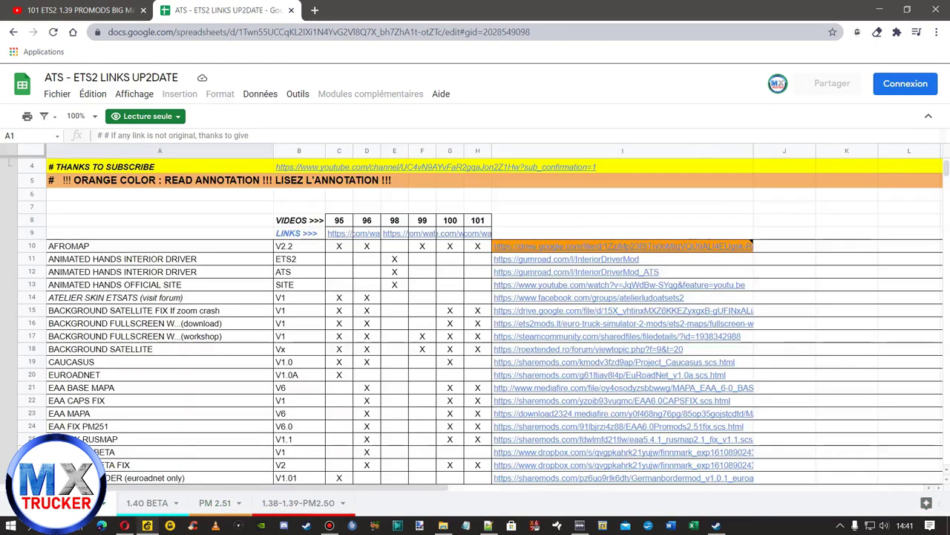
- Examine the AFROMAP row across the video columns and read the annotation on its orange download link
scroll(300, 289, up, 2)
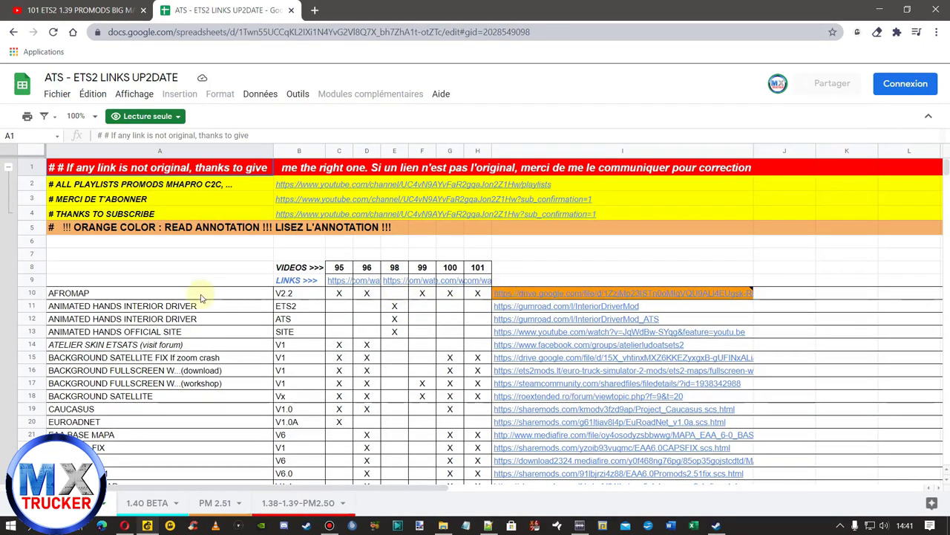
click(175, 299)
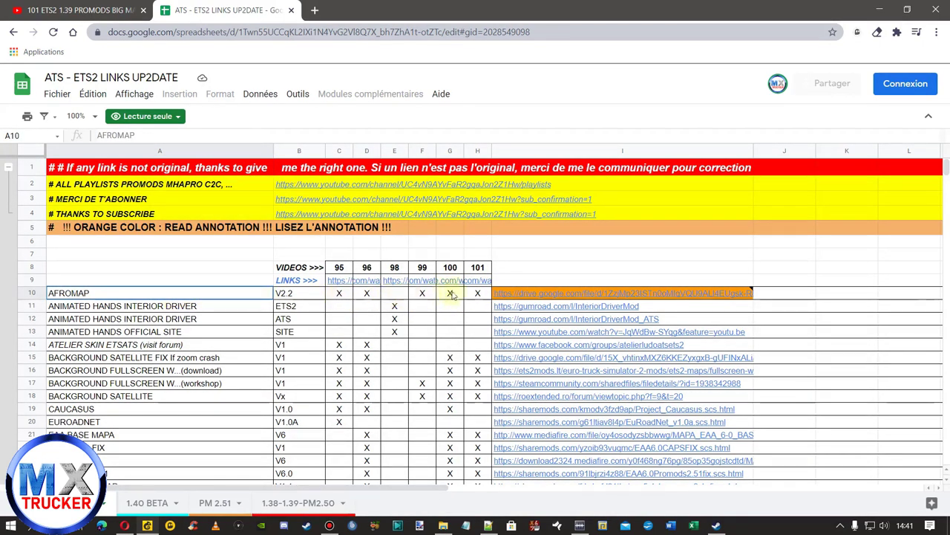
mouse_move(513, 295)
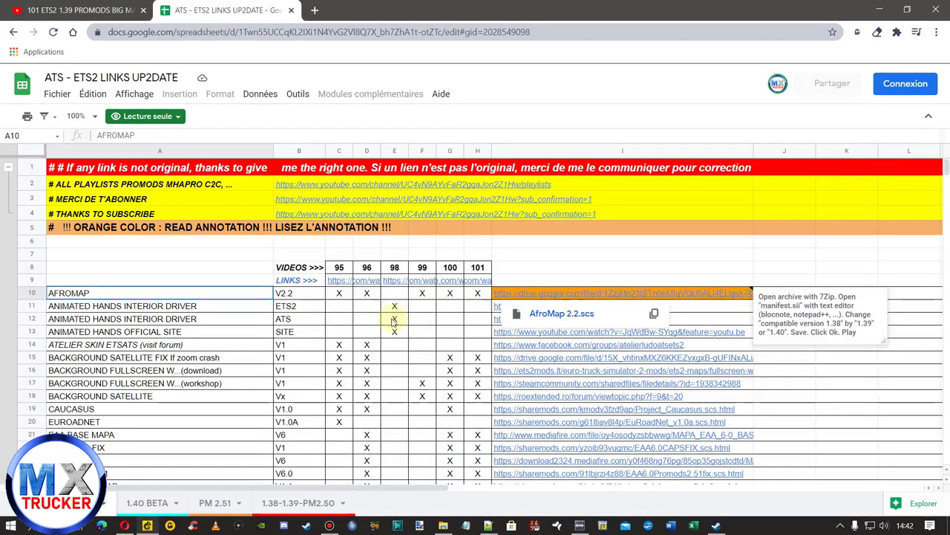
click(432, 321)
- Check the annotations on the orange NO cells for German Border (promods only), Latvia and Poludniowa Polska under videos 100 and 101
scroll(432, 321, down, 1)
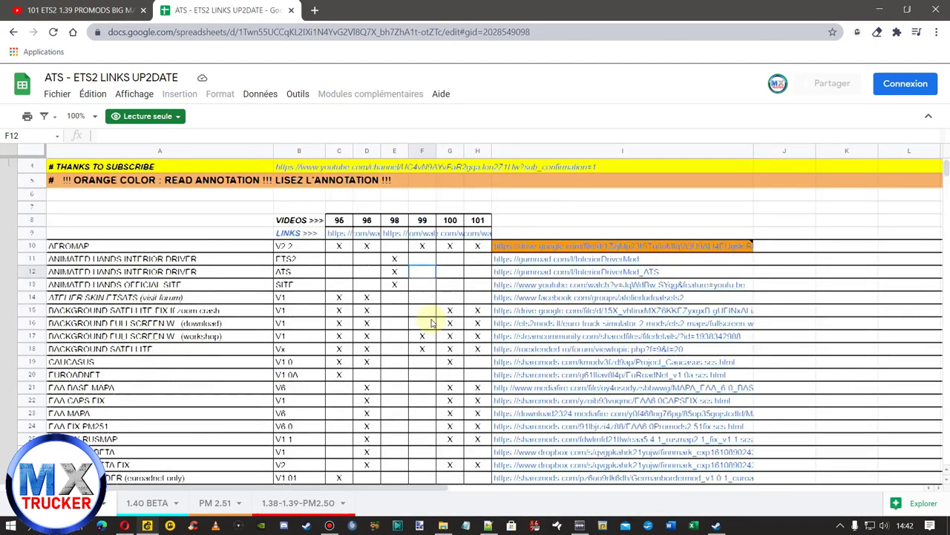
scroll(432, 321, down, 5)
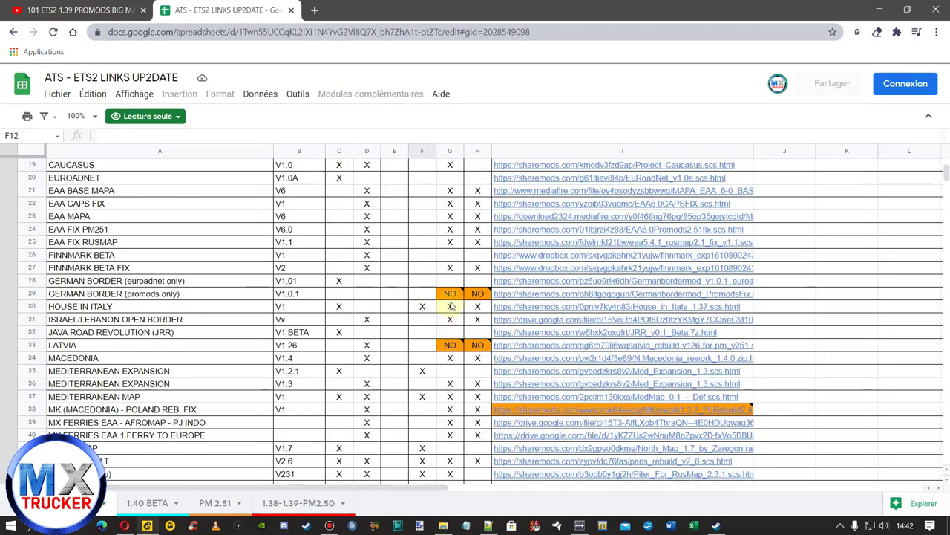
mouse_move(453, 296)
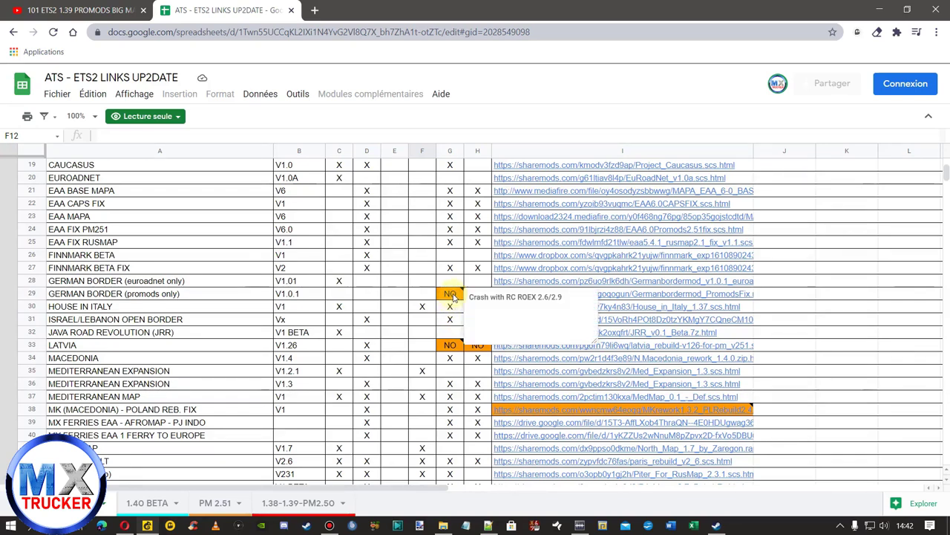
scroll(453, 296, up, 6)
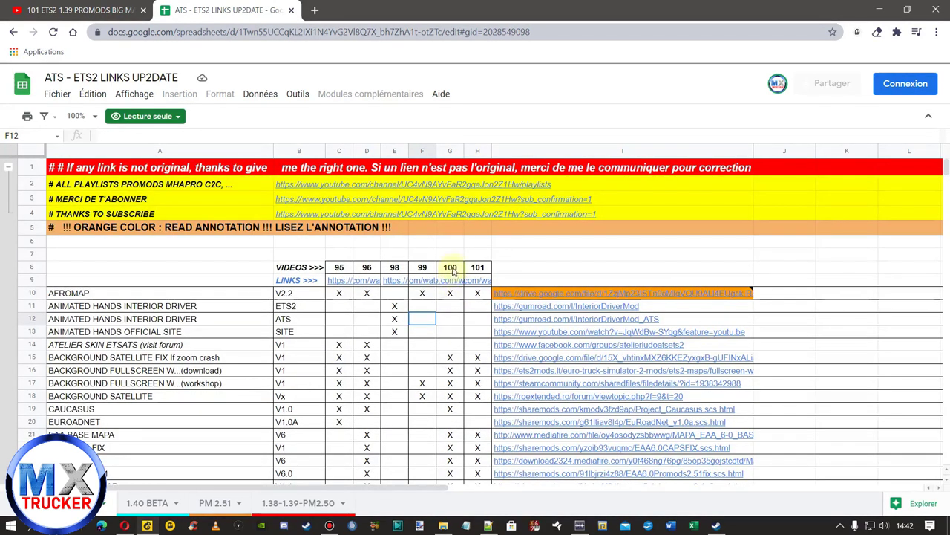
scroll(451, 327, down, 3)
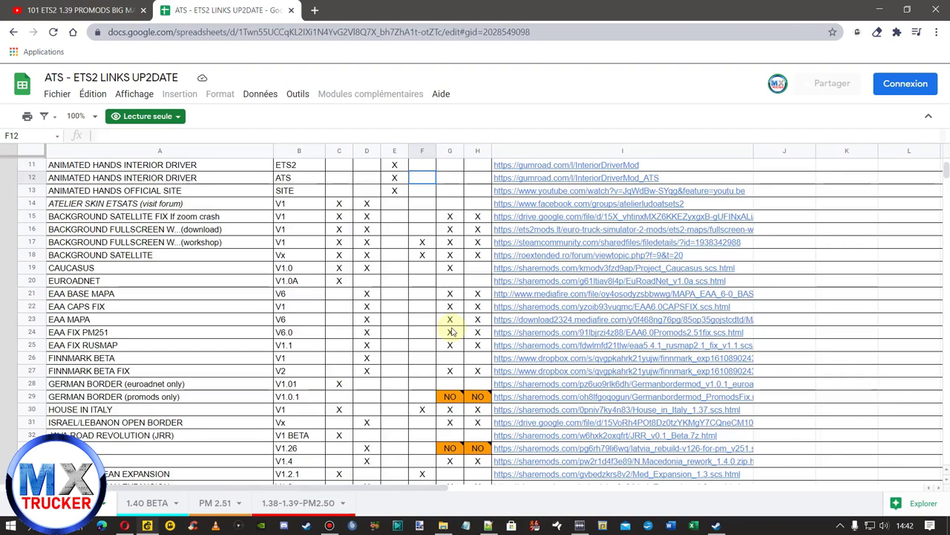
scroll(452, 332, down, 1)
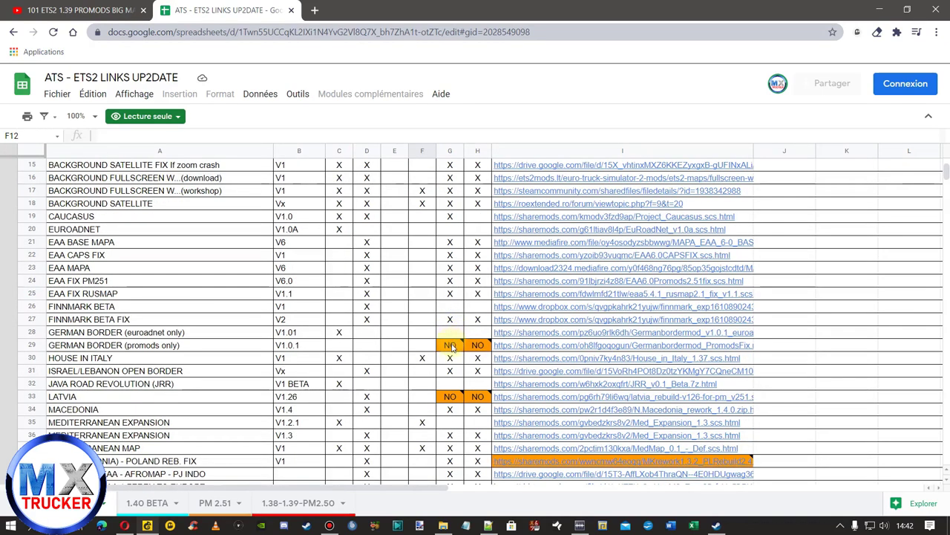
mouse_move(452, 346)
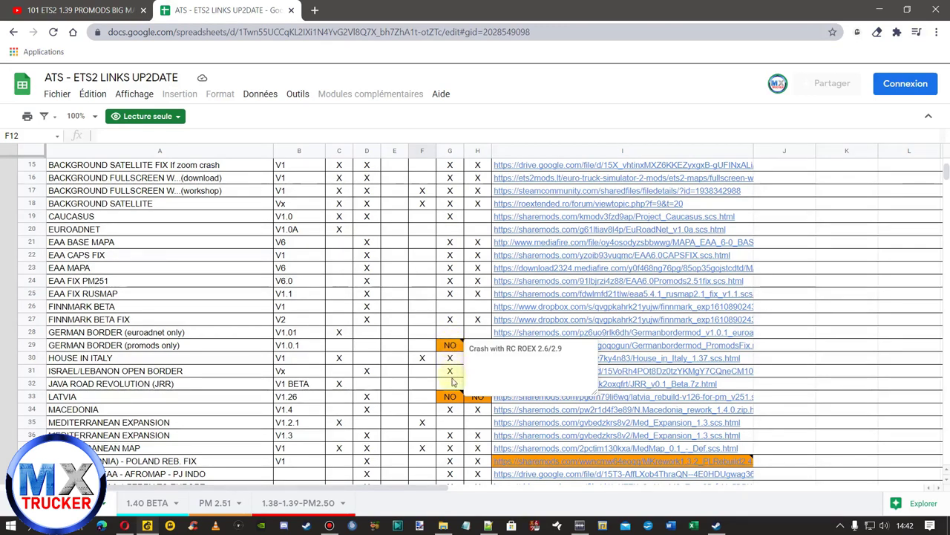
mouse_move(452, 398)
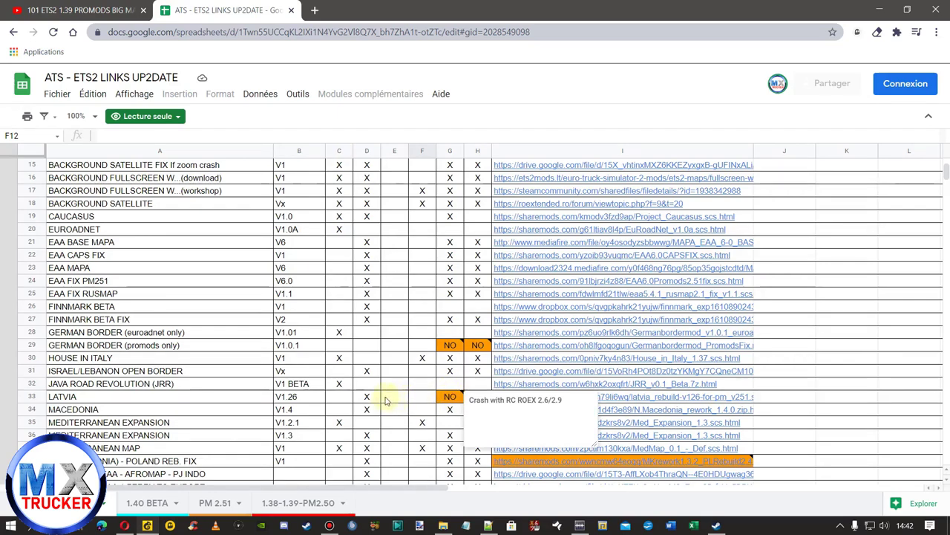
scroll(401, 399, down, 4)
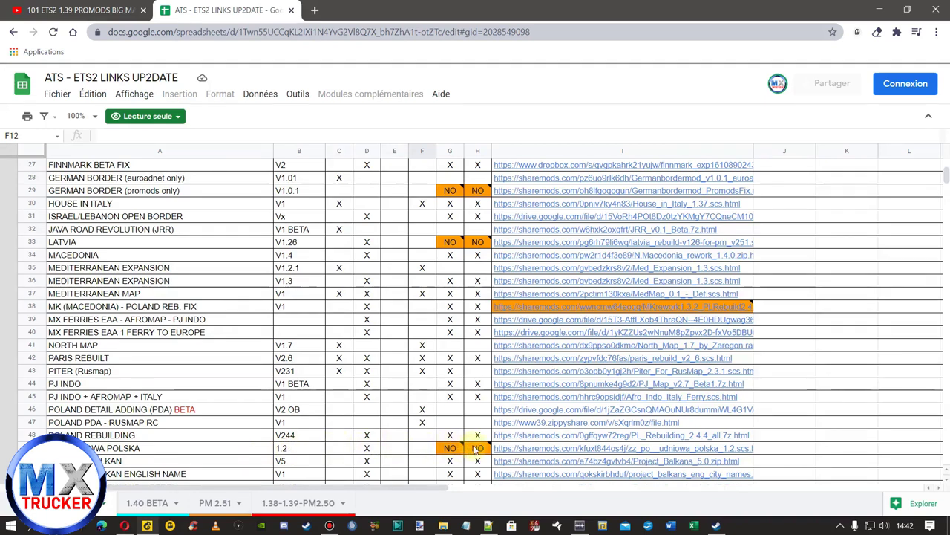
mouse_move(476, 450)
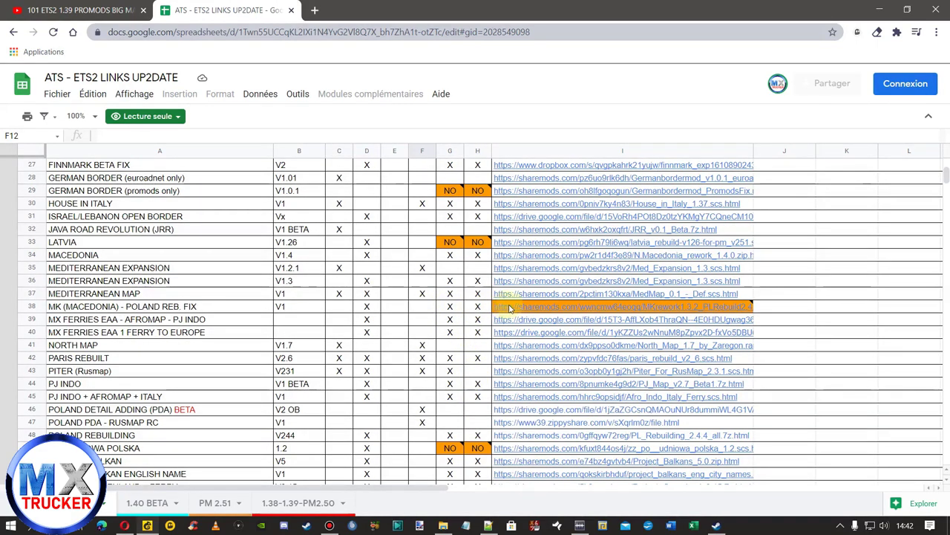
- Examine the MK (MACEDONIA) - POLAND REB. FIX row and read the annotation on its orange download link
mouse_move(515, 309)
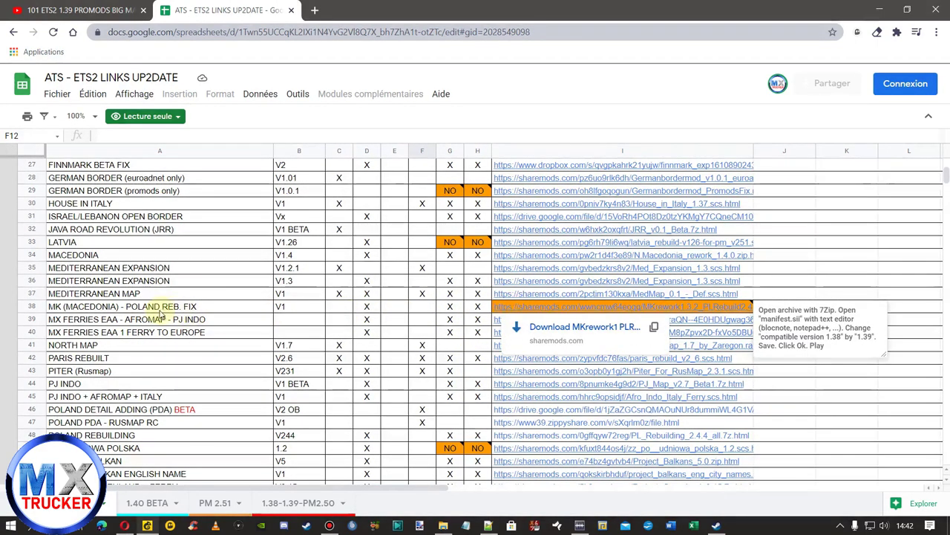
click(66, 312)
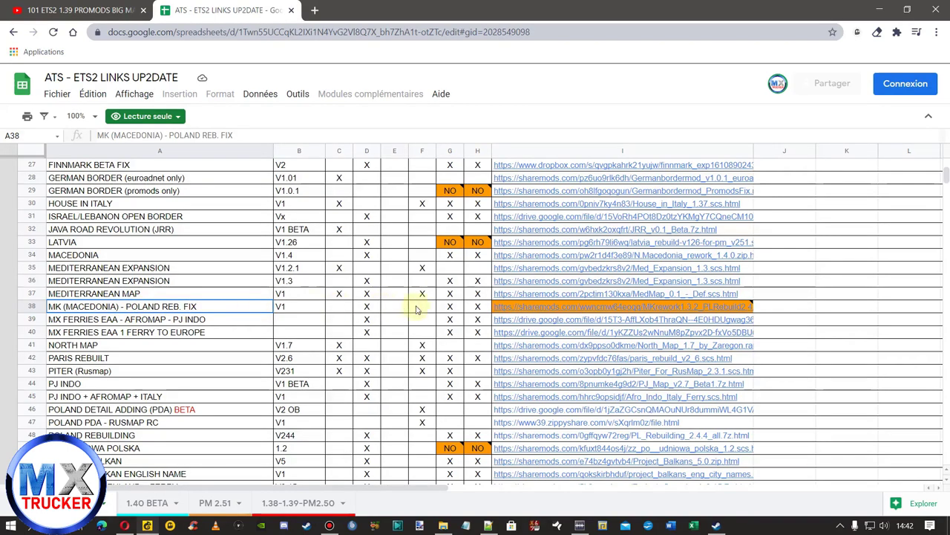
mouse_move(520, 310)
mouse_move(631, 308)
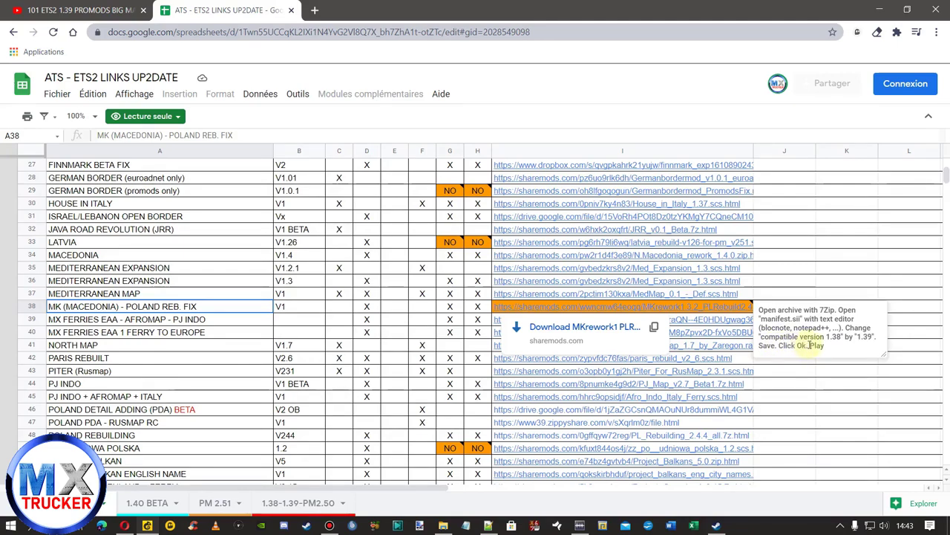
click(446, 350)
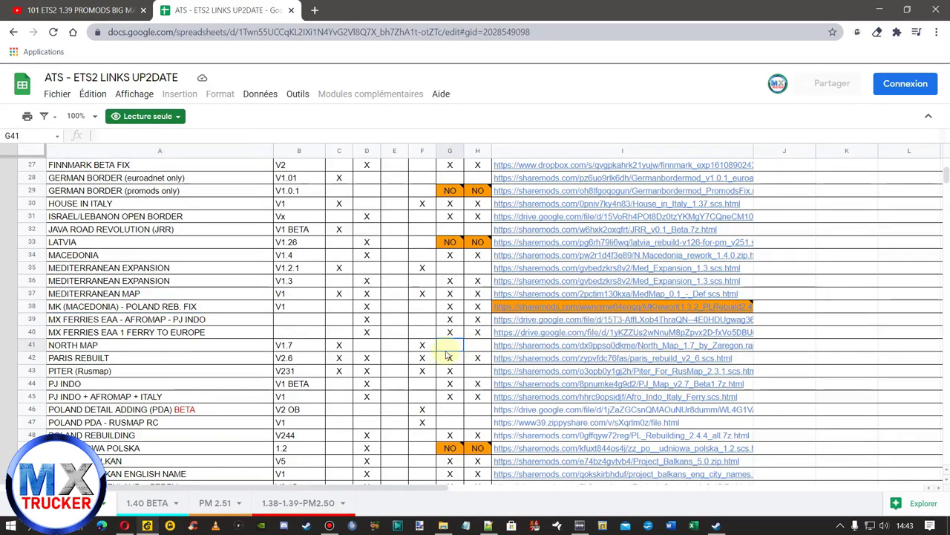
- Look further down the mod list and read the annotation on the orange download link of SIBIR MAP FILE 1
scroll(430, 348, down, 4)
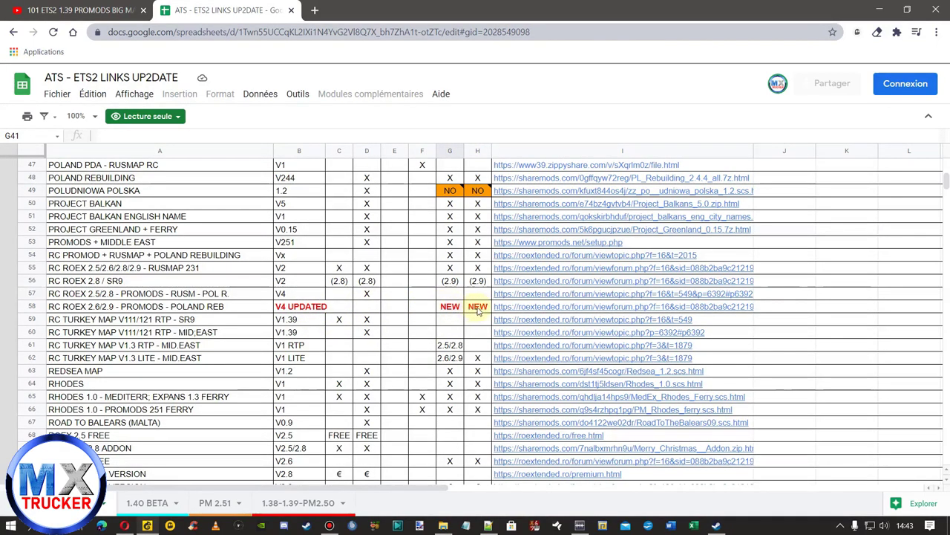
scroll(415, 314, down, 5)
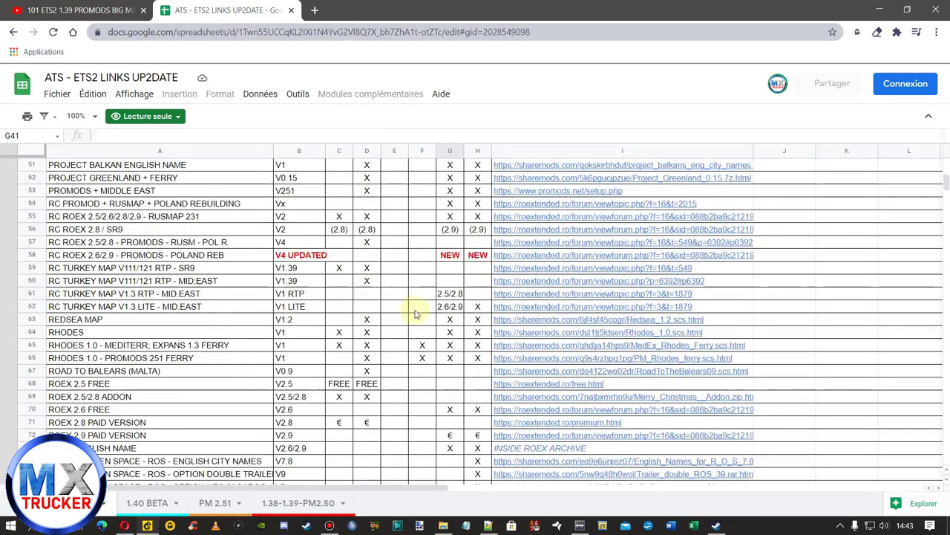
scroll(415, 313, down, 3)
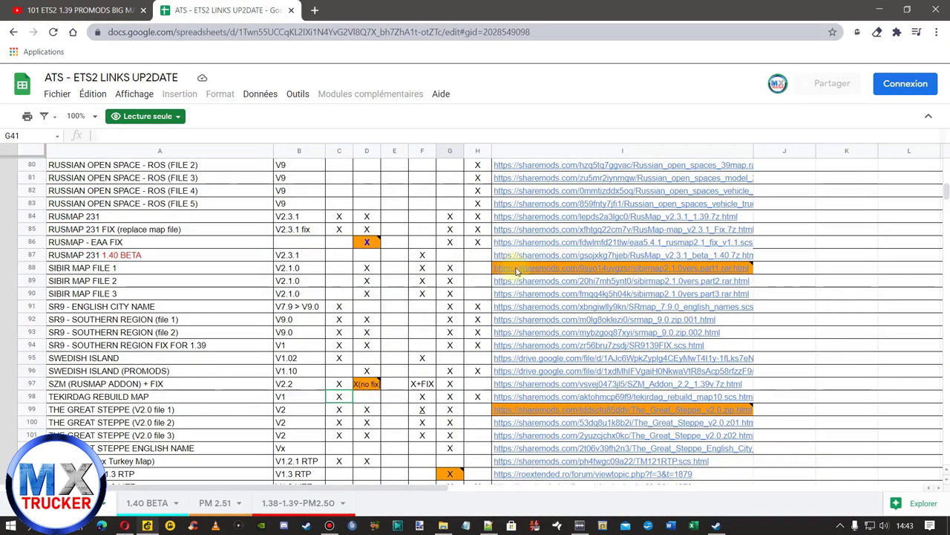
mouse_move(520, 270)
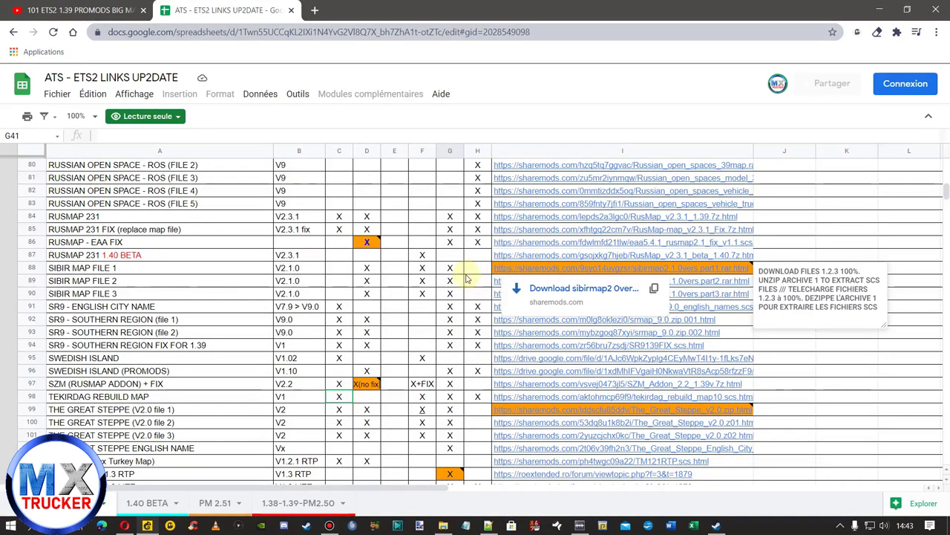
- Read the annotation on the orange X for TURKEY MAP 1.3 RTP and compare it with the TURKEY MAP 1.3 LITE row
scroll(440, 284, down, 5)
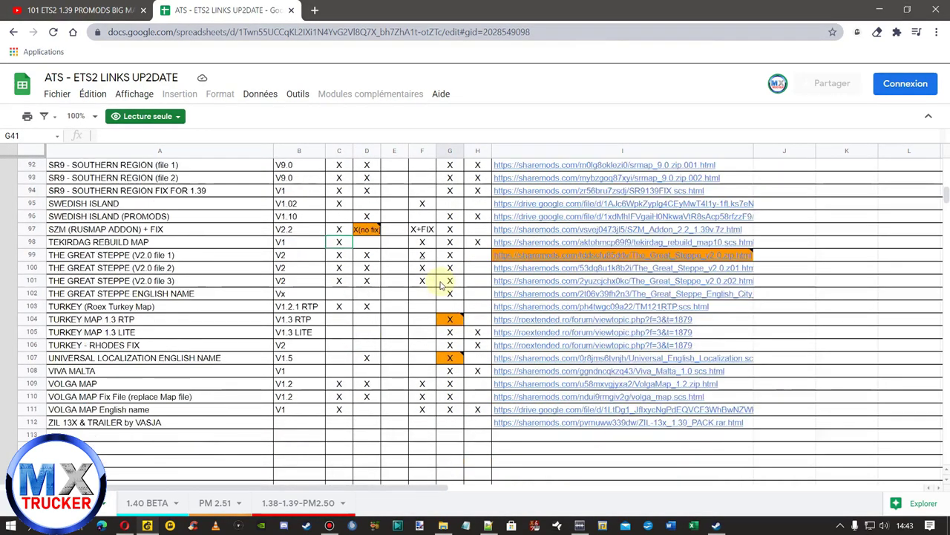
scroll(440, 285, up, 4)
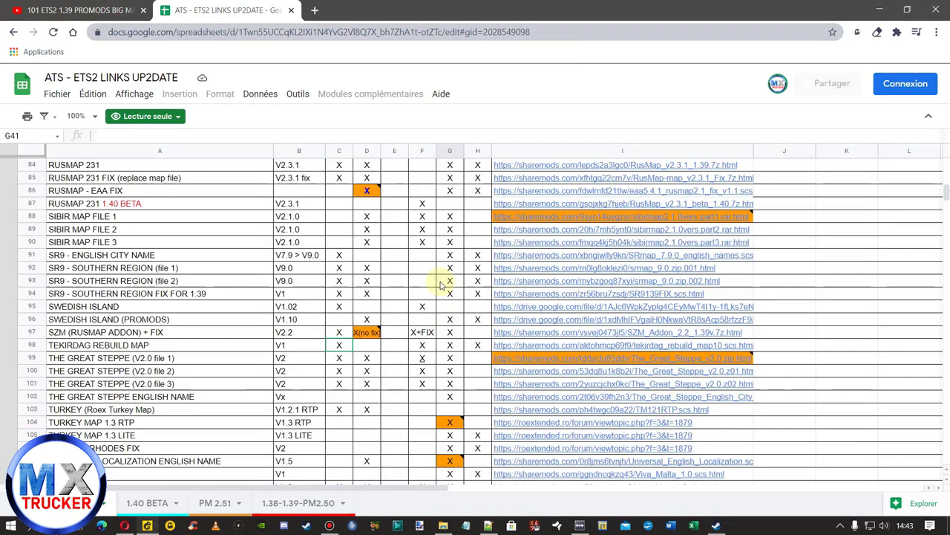
scroll(442, 286, down, 1)
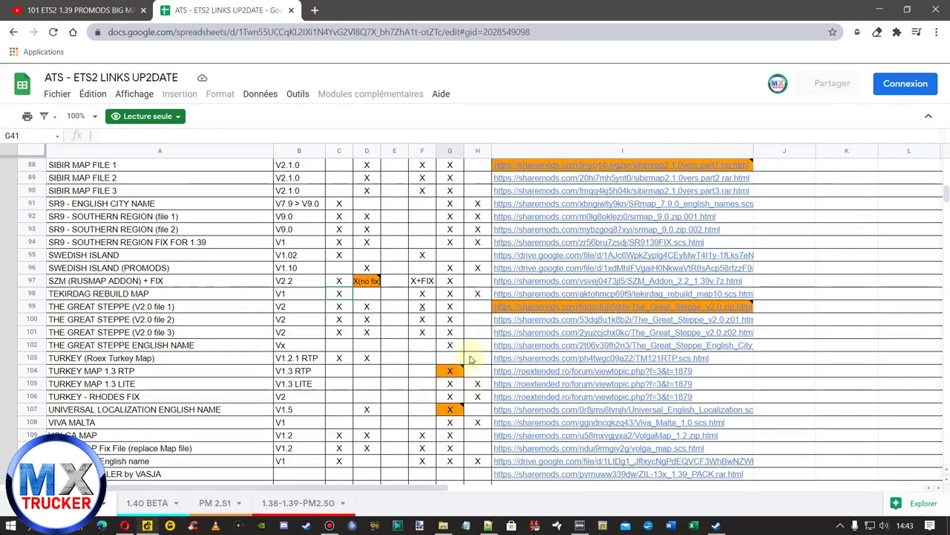
mouse_move(458, 375)
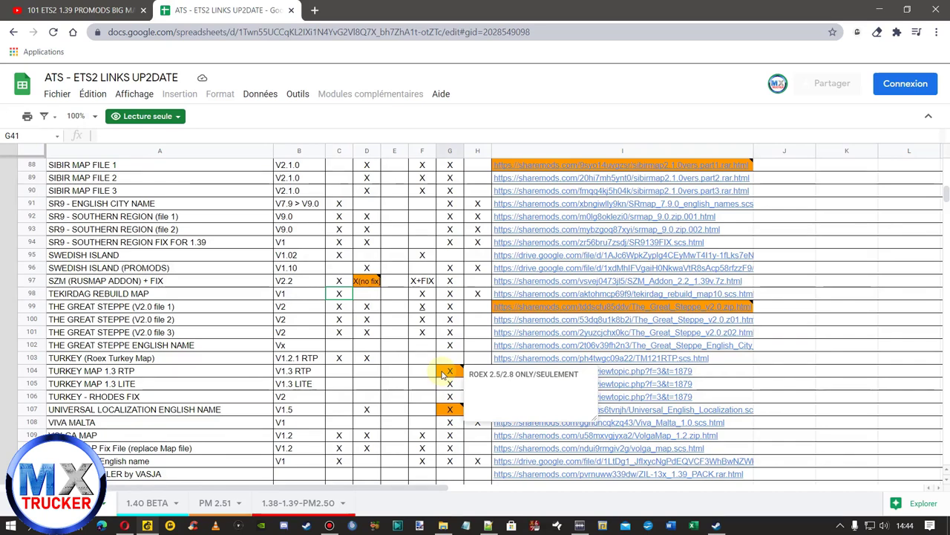
click(129, 384)
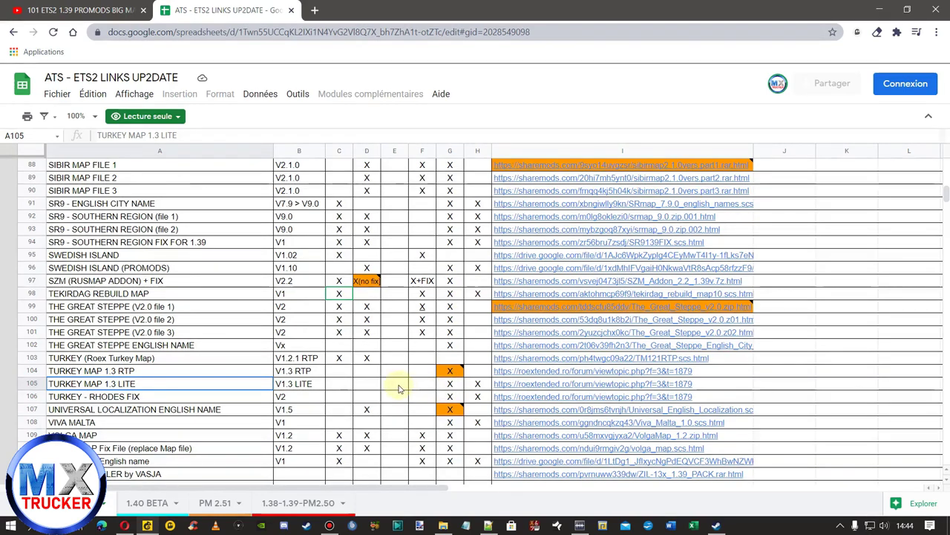
scroll(400, 386, down, 2)
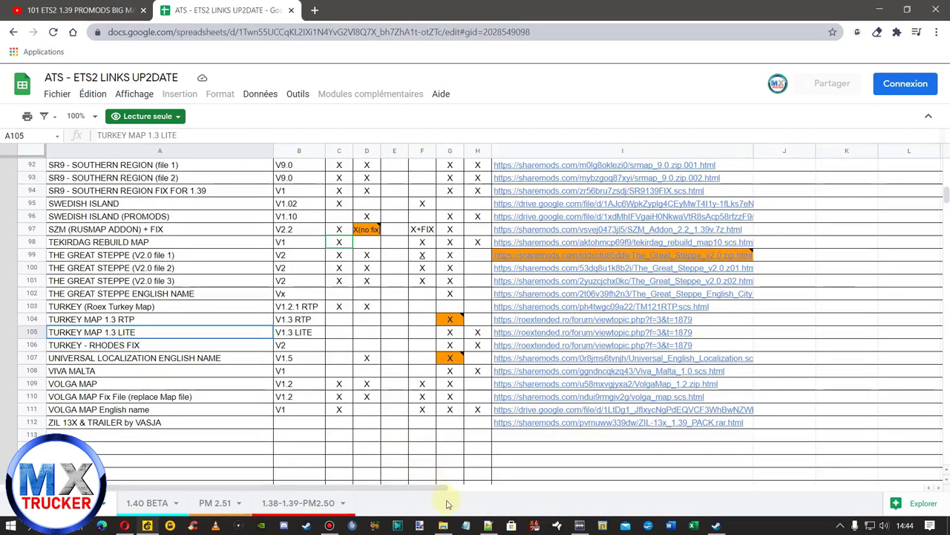
- Switch to the TUTO.txt notes in Notepad++, minimize the Bandicam window and clear the text selection
click(487, 525)
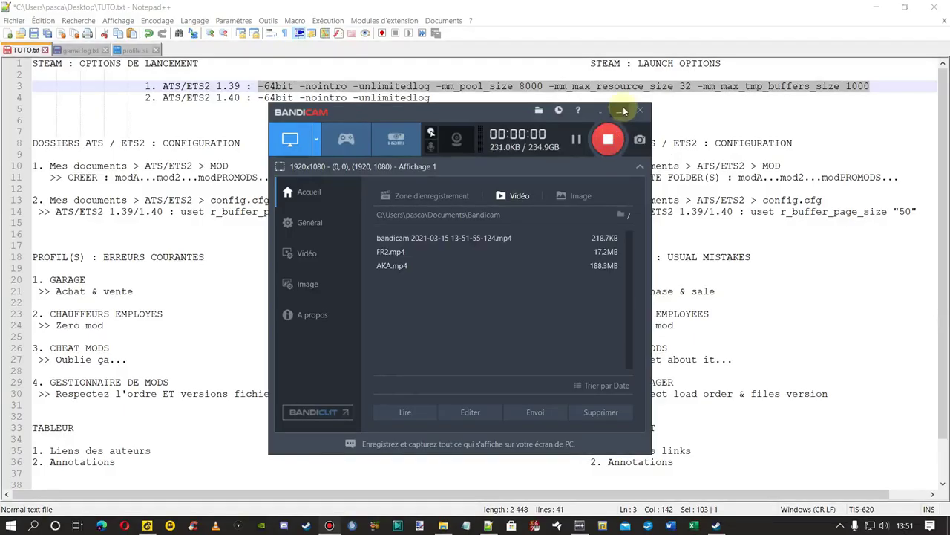
click(621, 110)
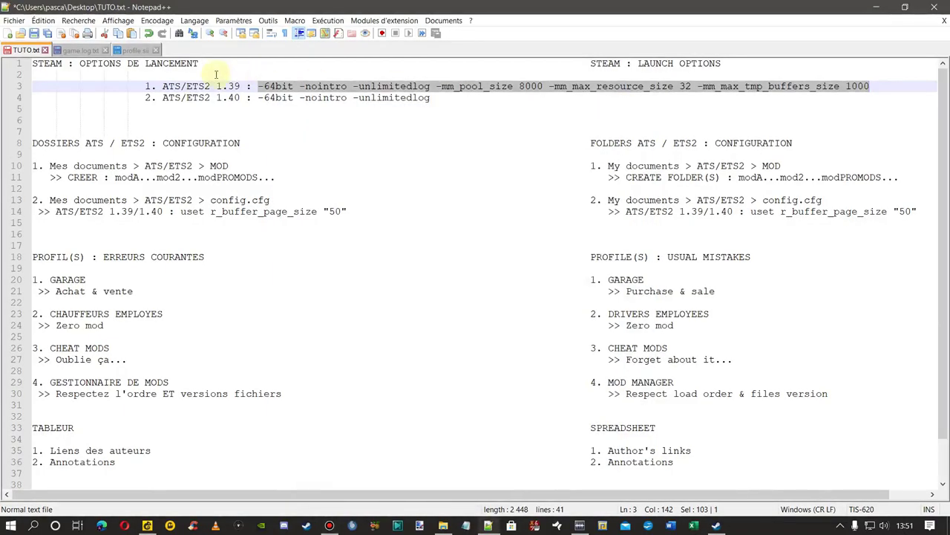
click(257, 86)
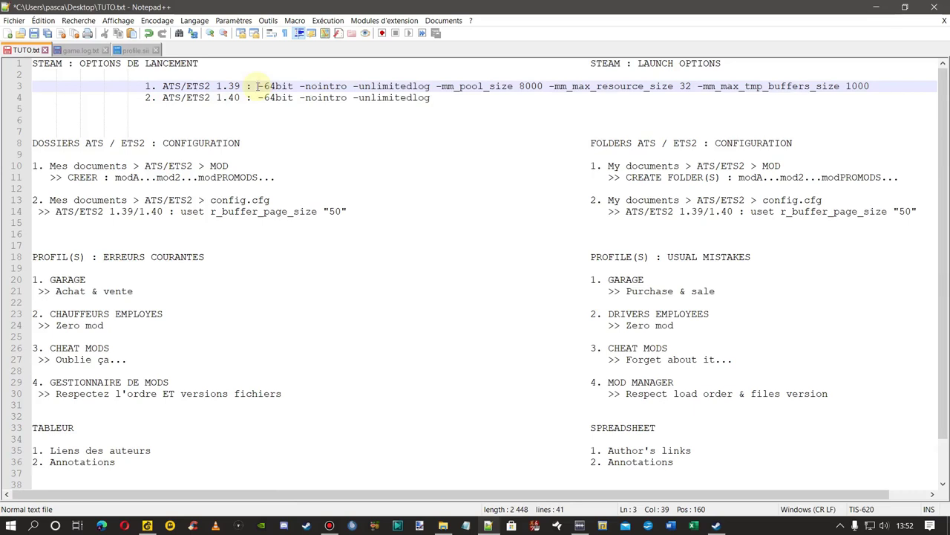
- Highlight the English headings for Steam launch options, ATS/ETS2 folders, profiles and spreadsheet one after another
click(591, 64)
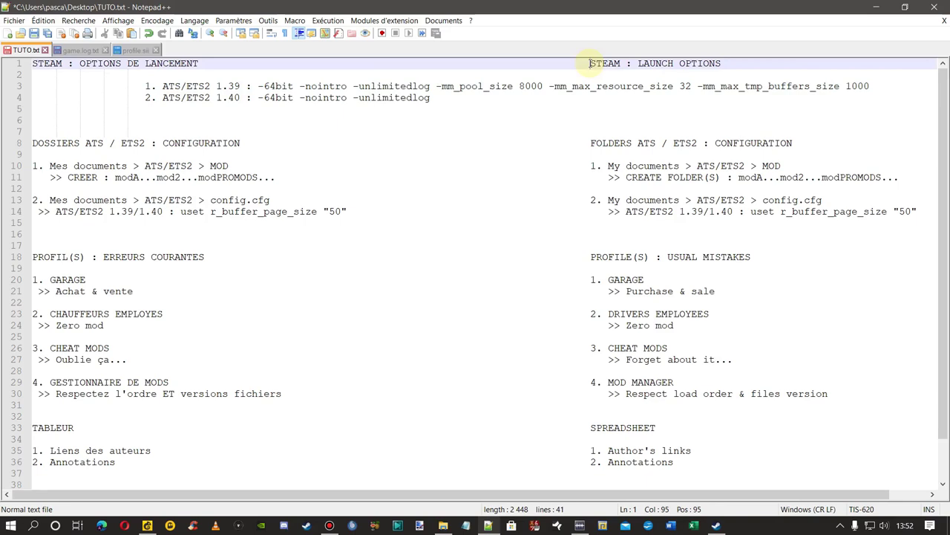
drag(591, 63, 727, 64)
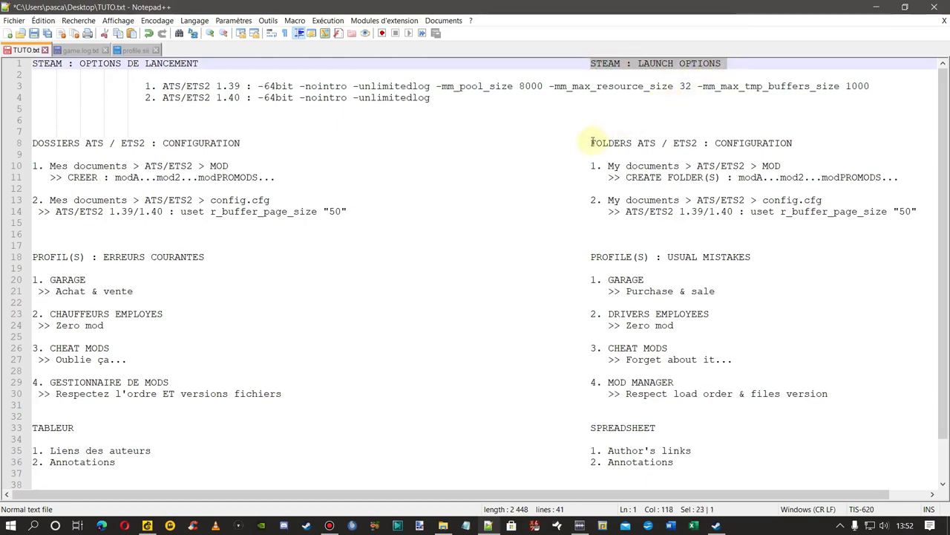
drag(592, 143, 698, 143)
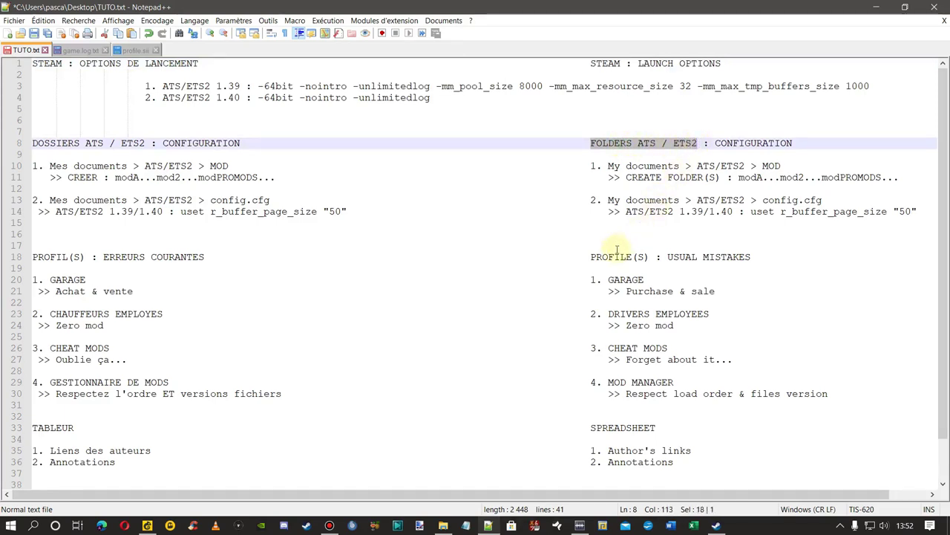
drag(598, 256, 661, 256)
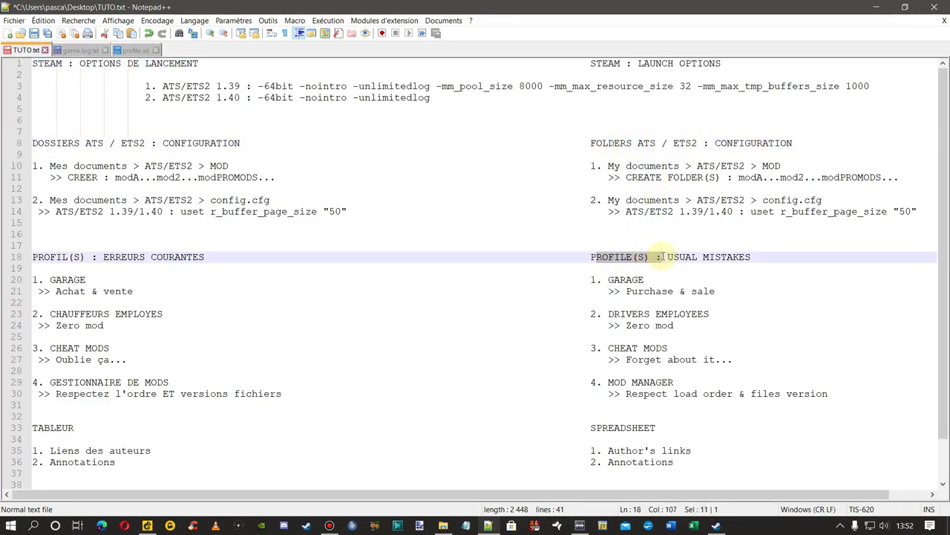
drag(591, 428, 659, 427)
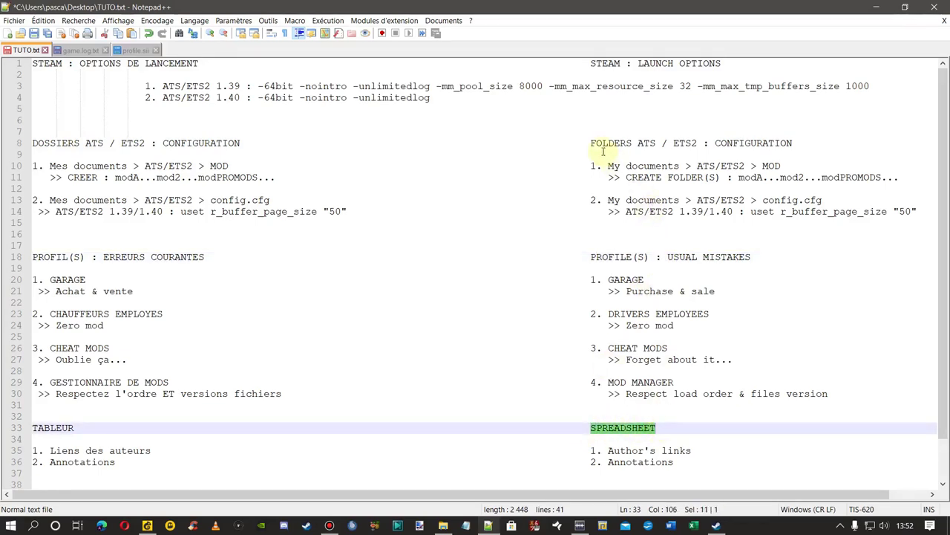
- Highlight the STEAM : LAUNCH OPTIONS heading and copy the ATS/ETS2 1.39 option string from the notes
drag(591, 63, 726, 66)
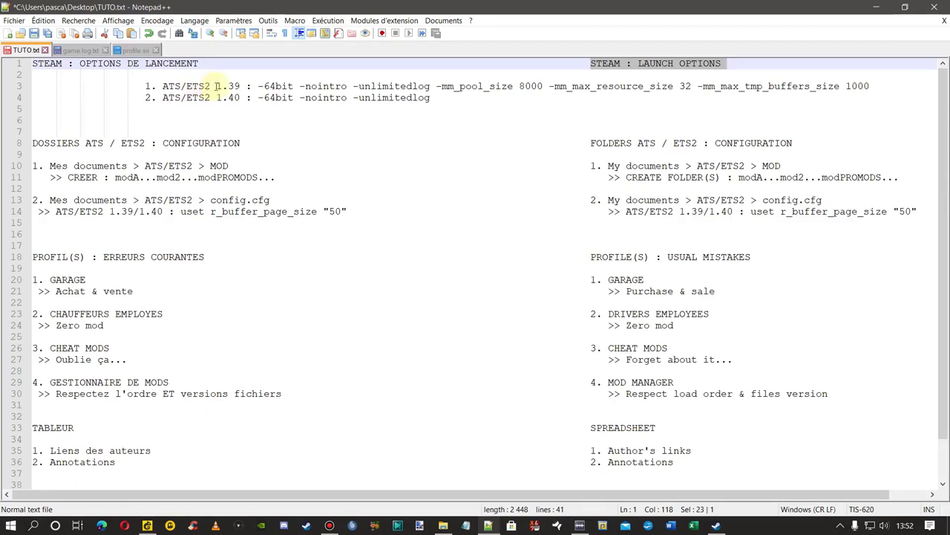
drag(216, 86, 852, 90)
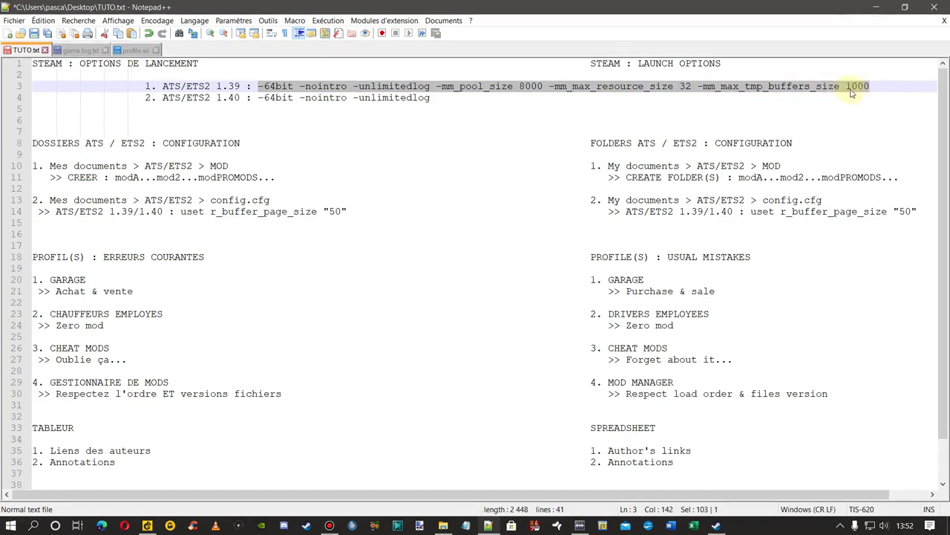
right_click(839, 89)
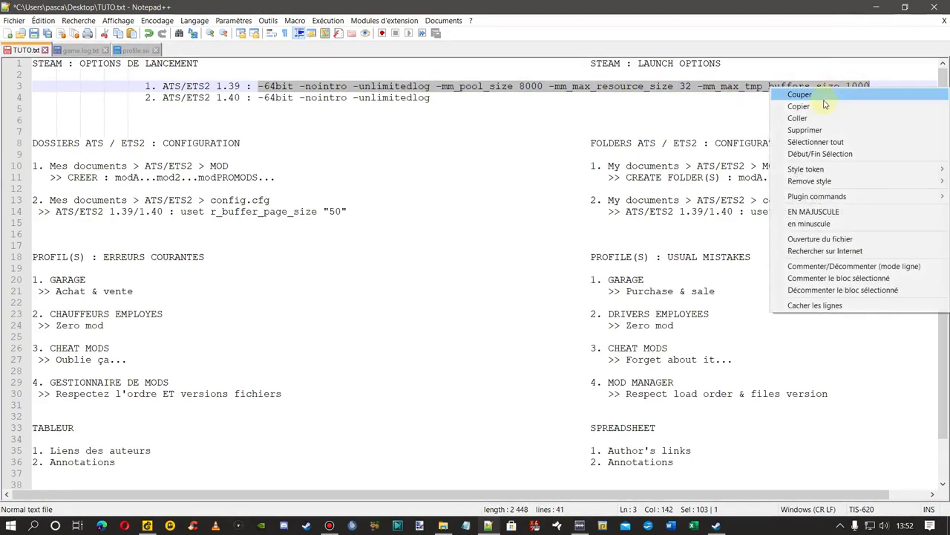
click(817, 105)
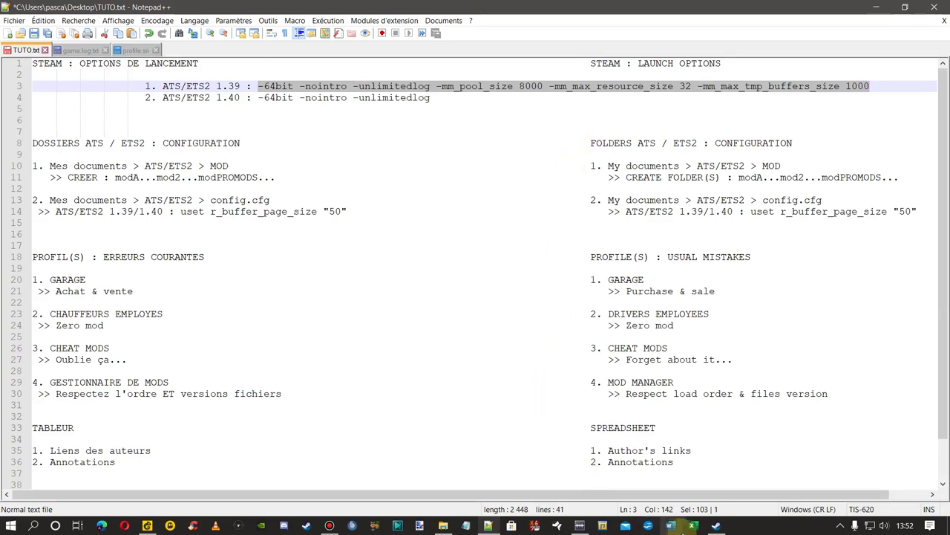
- Look at the Steam library, return to the notes and highlight the 8000 value of -mm_pool_size
click(717, 526)
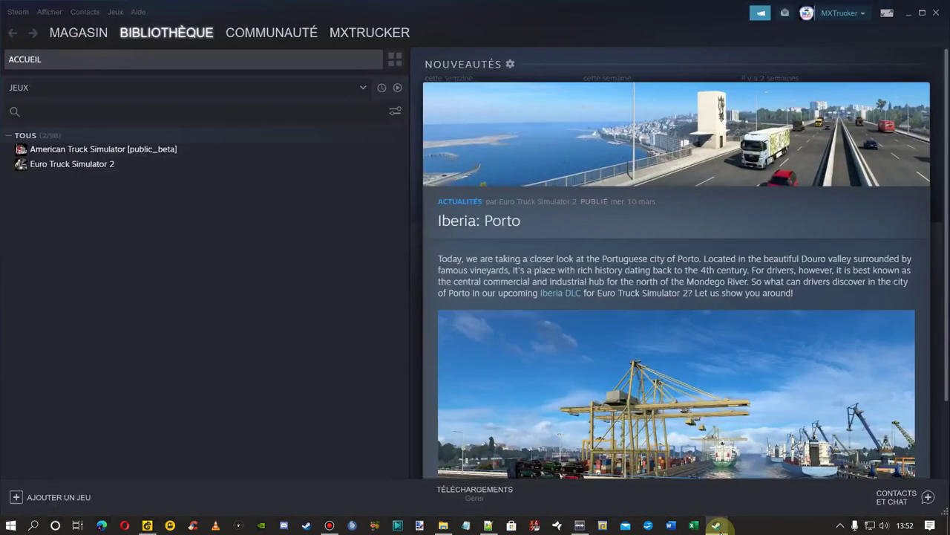
click(718, 526)
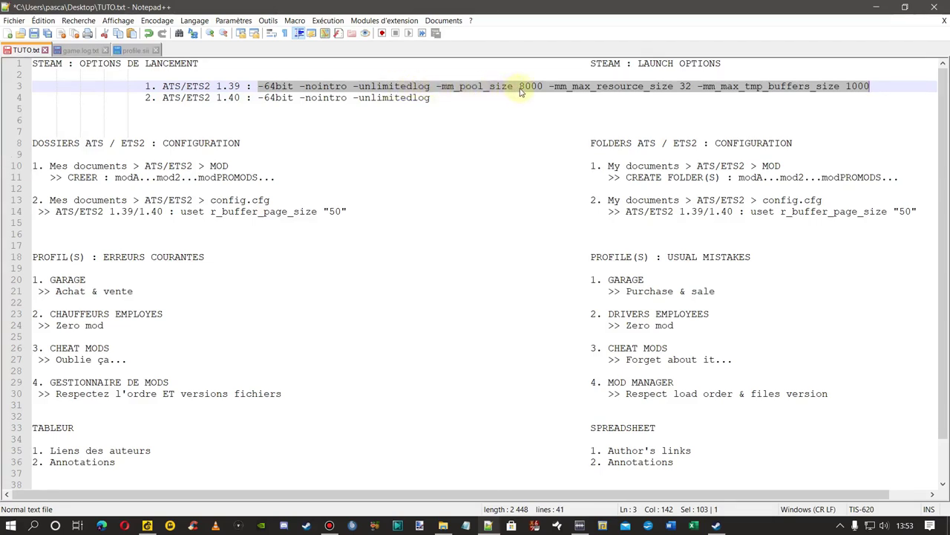
drag(520, 87, 543, 90)
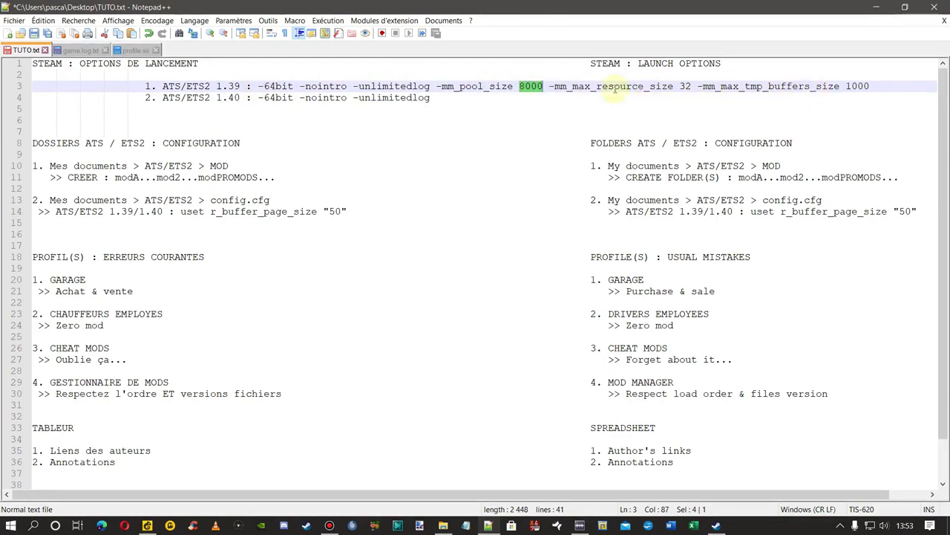
- Copy the 1.39 options "-64bit -nointro -unlimitedlog -mm_pool_size 8000 -mm_max_resource_size 32 -mm_max_tmp_buffers_size 1000"
drag(257, 87, 873, 87)
right_click(845, 89)
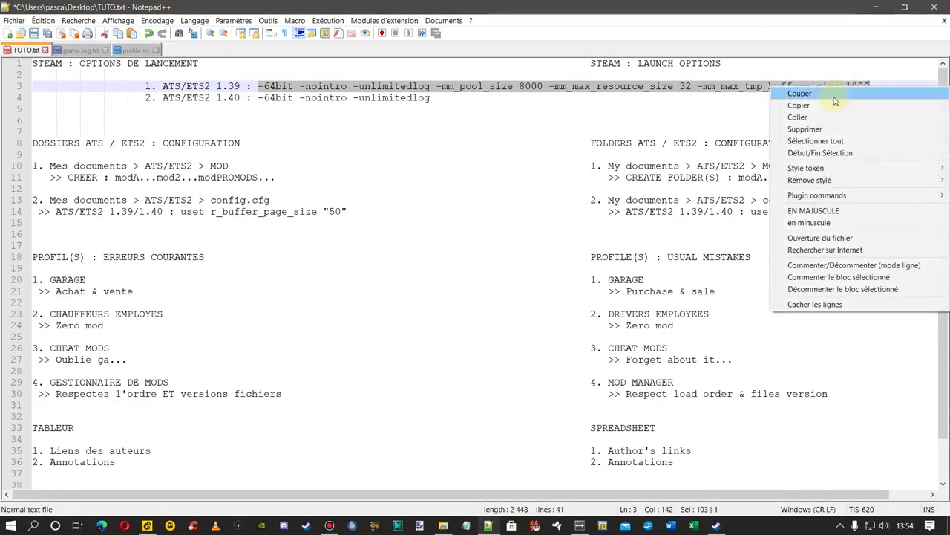
click(802, 105)
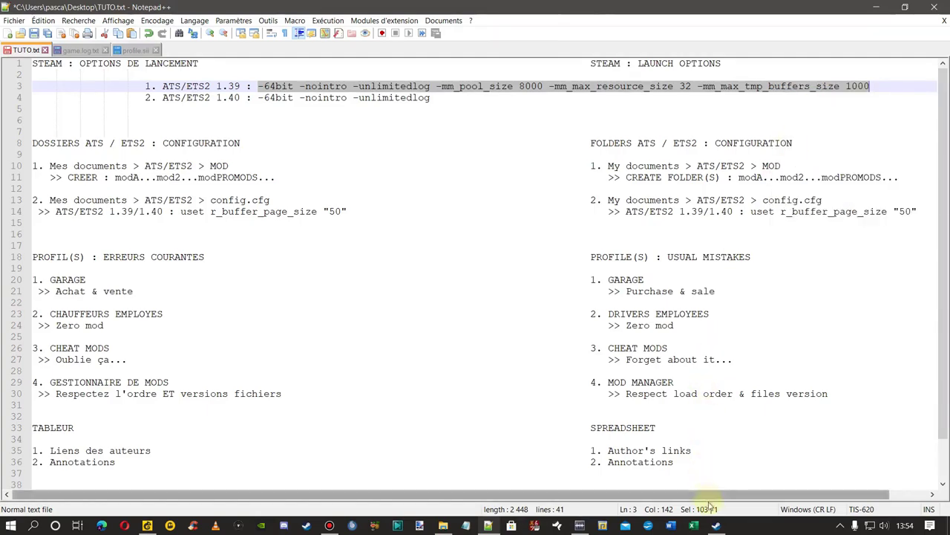
- Switch to Steam, paste the copied options into Euro Truck Simulator 2's launch options and close its properties
click(715, 524)
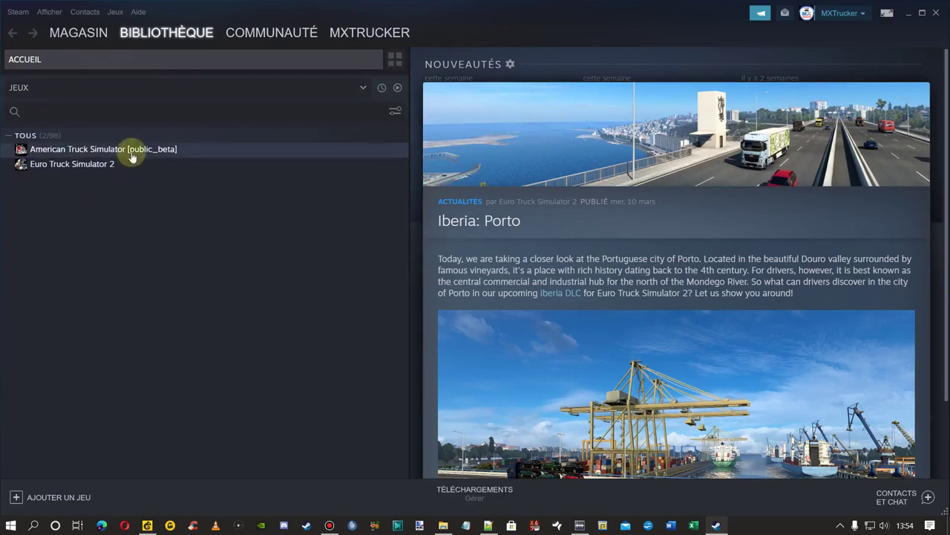
right_click(74, 168)
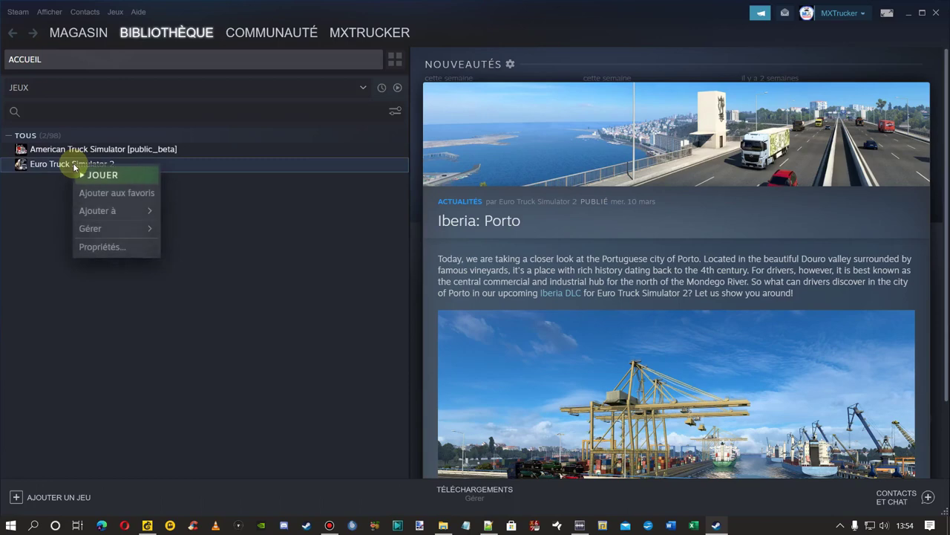
click(104, 249)
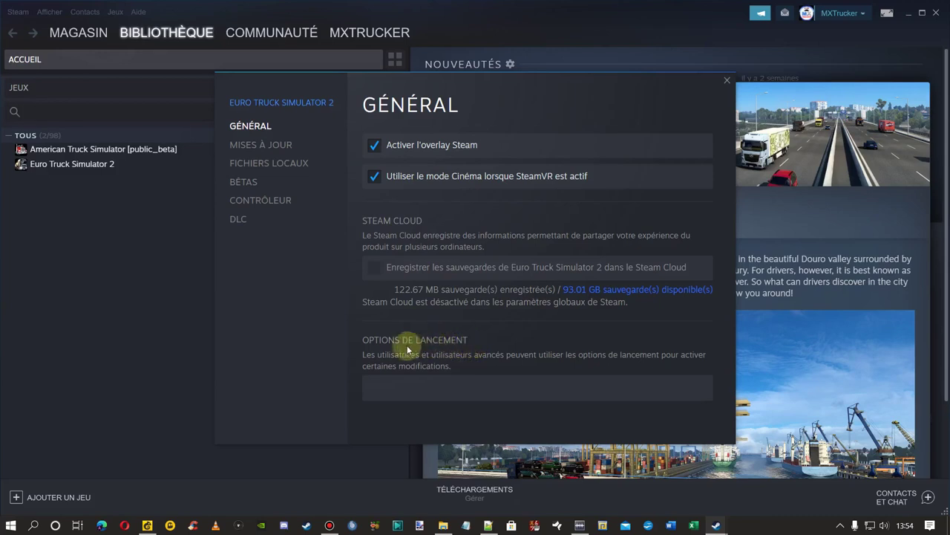
click(390, 384)
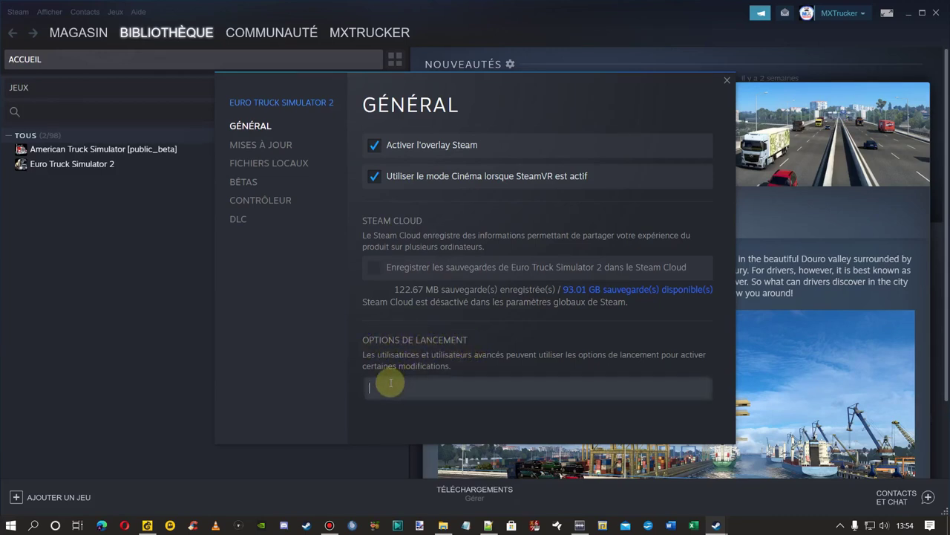
key(ctrl+v)
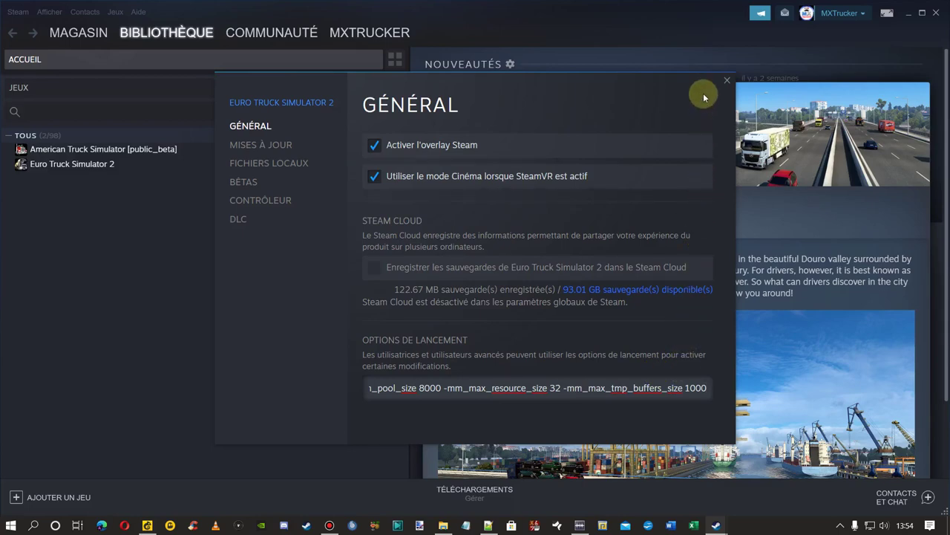
click(726, 81)
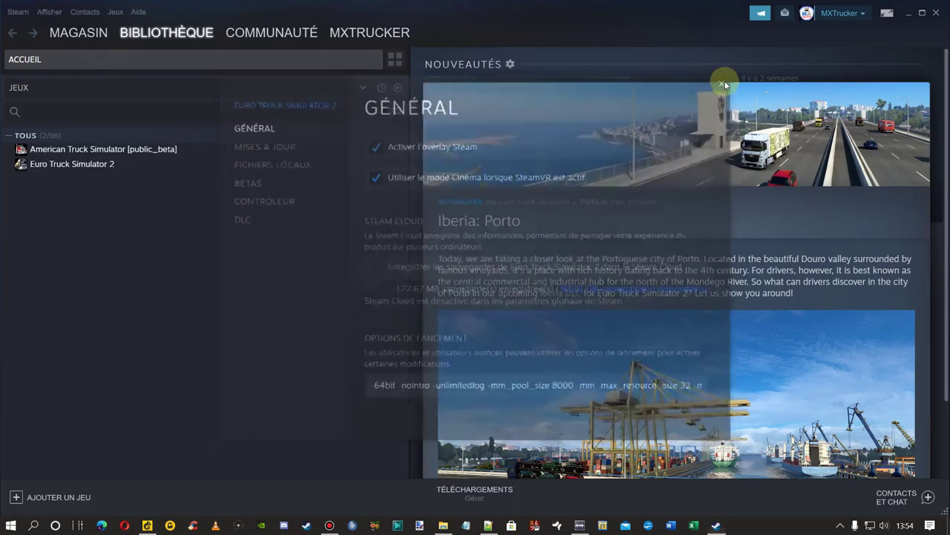
- Minimize Steam to return to the notes and highlight the ATS/ETS2 1.40 launch options
click(908, 13)
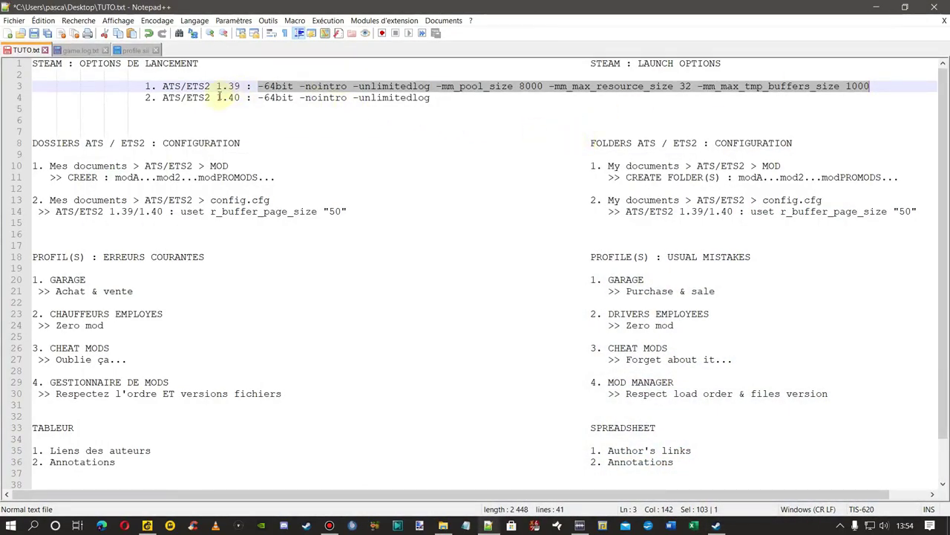
drag(219, 97, 436, 99)
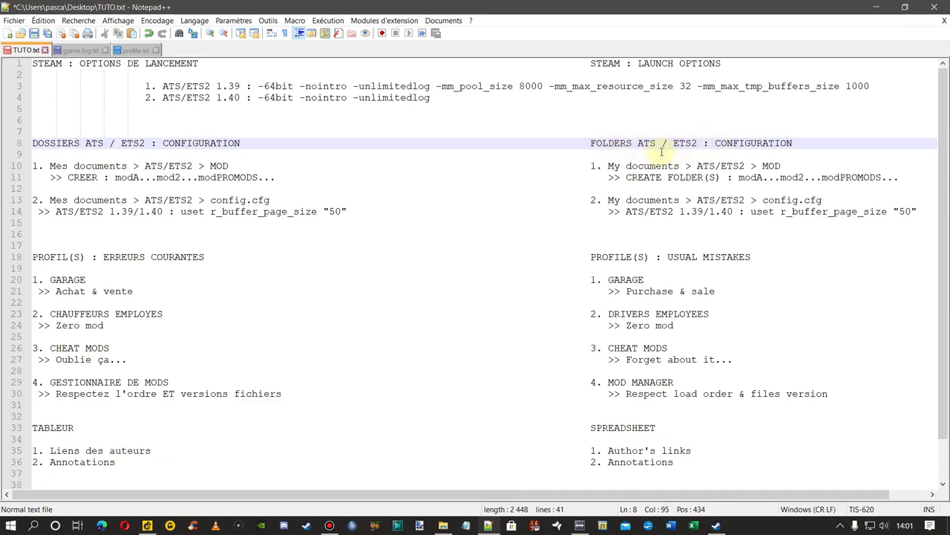
- Highlight "My documents > ATS/ETS2 > MOD" in the notes, then switch to File Explorer and look through Euro Truck Simulator 2's mod folder
drag(611, 166, 782, 166)
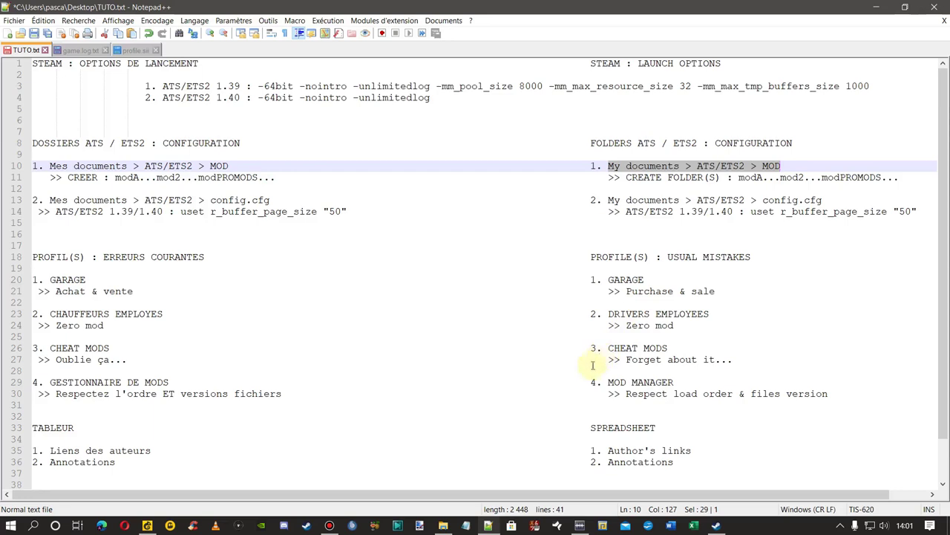
click(443, 525)
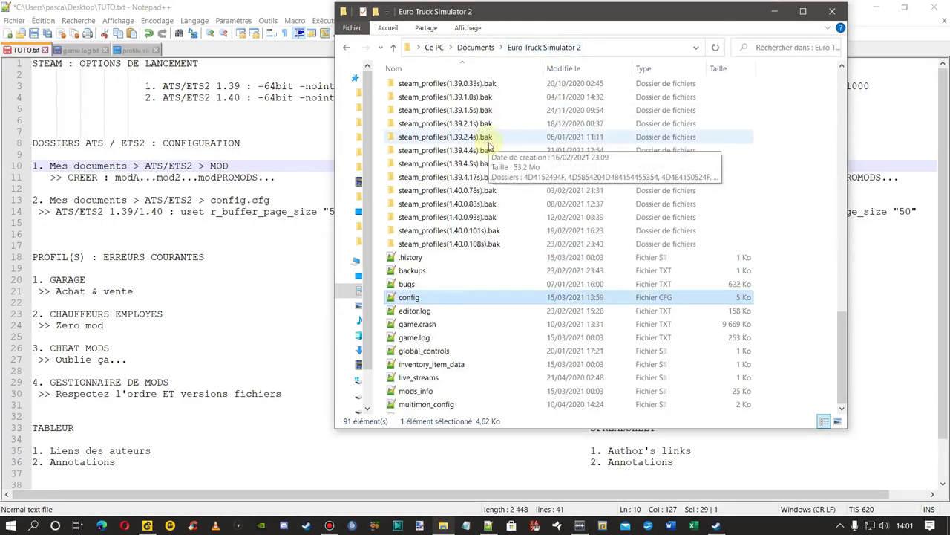
scroll(489, 145, up, 15)
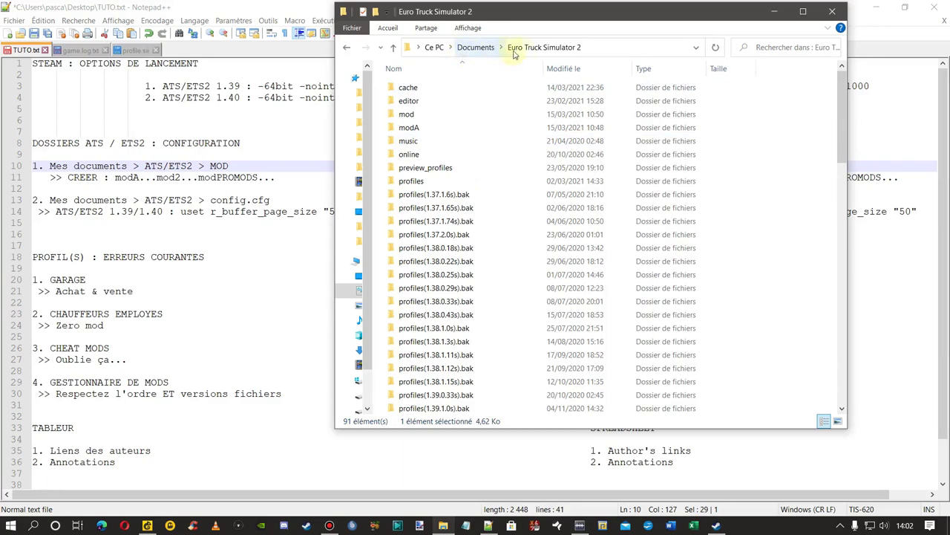
click(409, 117)
double_click(410, 117)
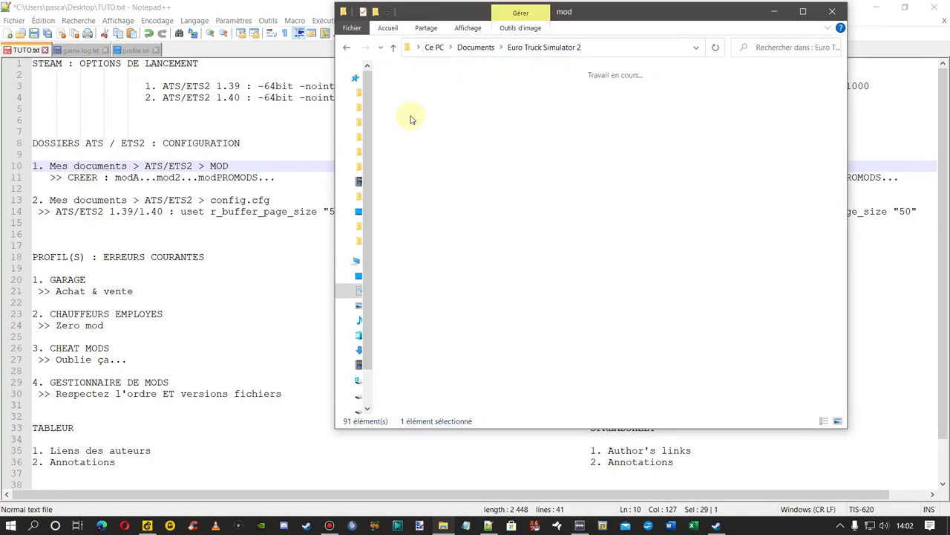
scroll(458, 121, down, 3)
scroll(458, 120, down, 5)
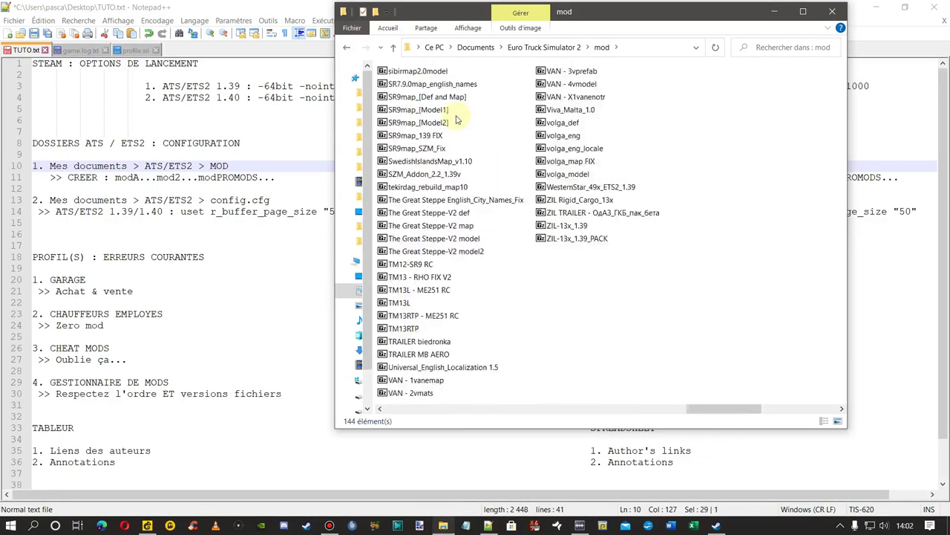
scroll(458, 120, up, 7)
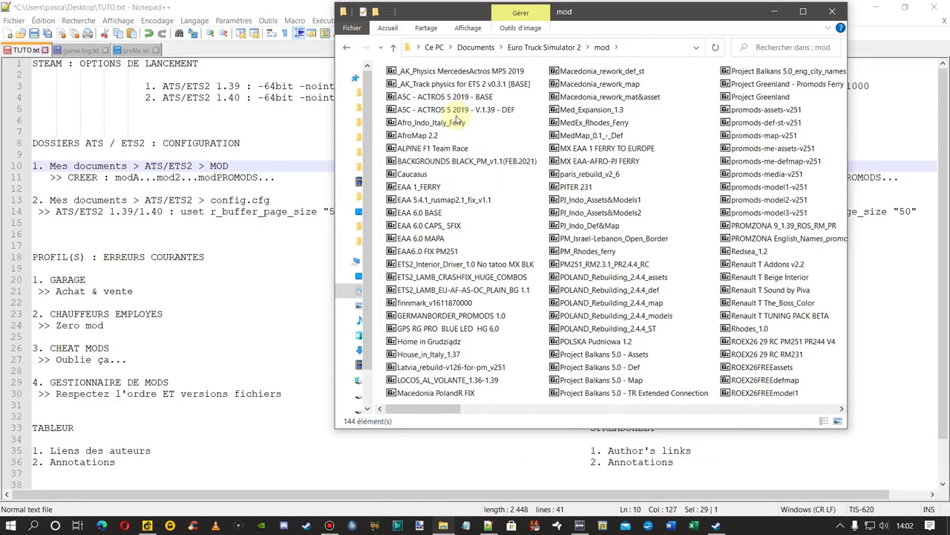
- Look inside the modA folder and its 139 NON PROMODS and 139 PROMODS subfolders, then return to the Euro Truck Simulator 2 folder
click(394, 49)
click(413, 128)
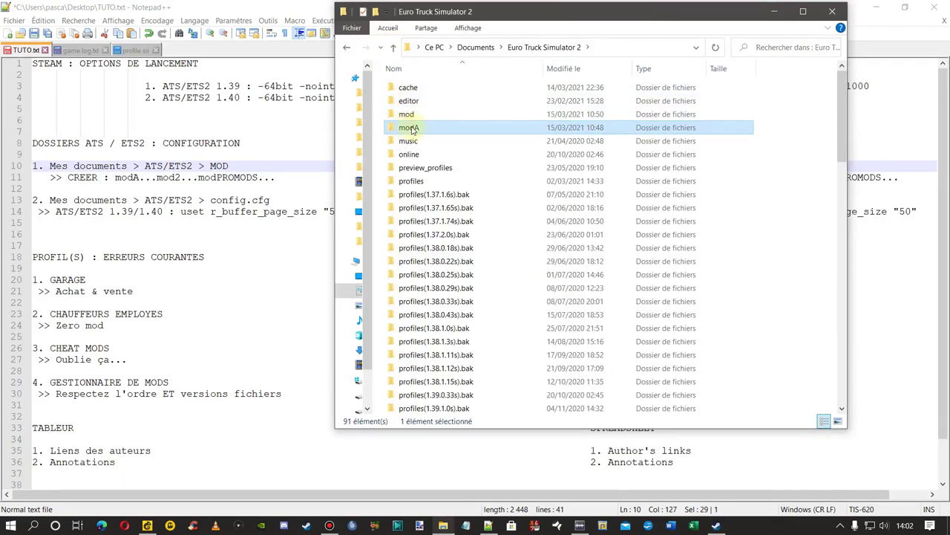
mouse_move(436, 128)
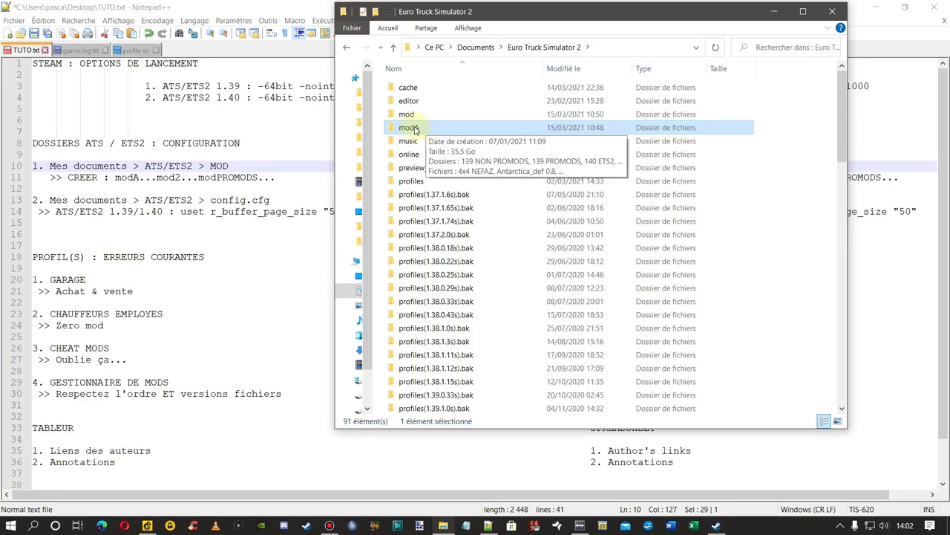
double_click(410, 128)
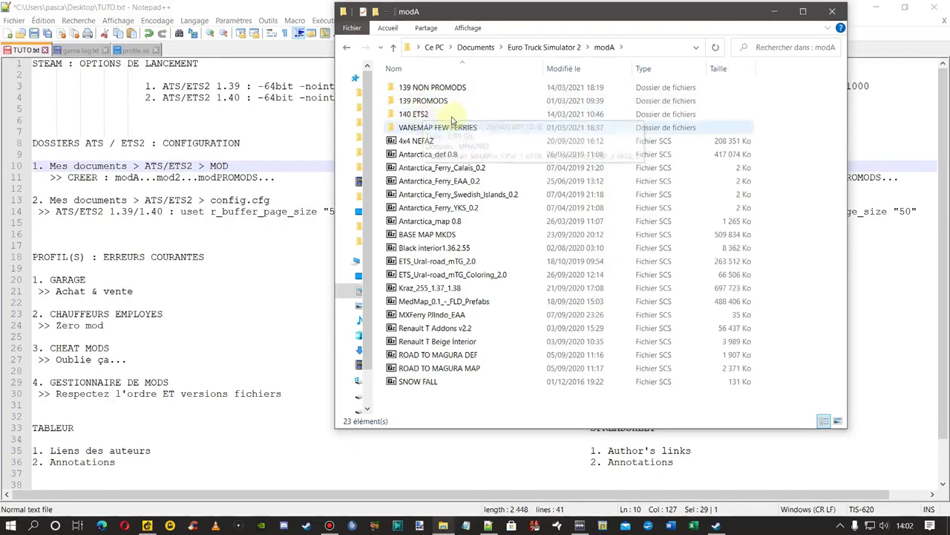
double_click(446, 88)
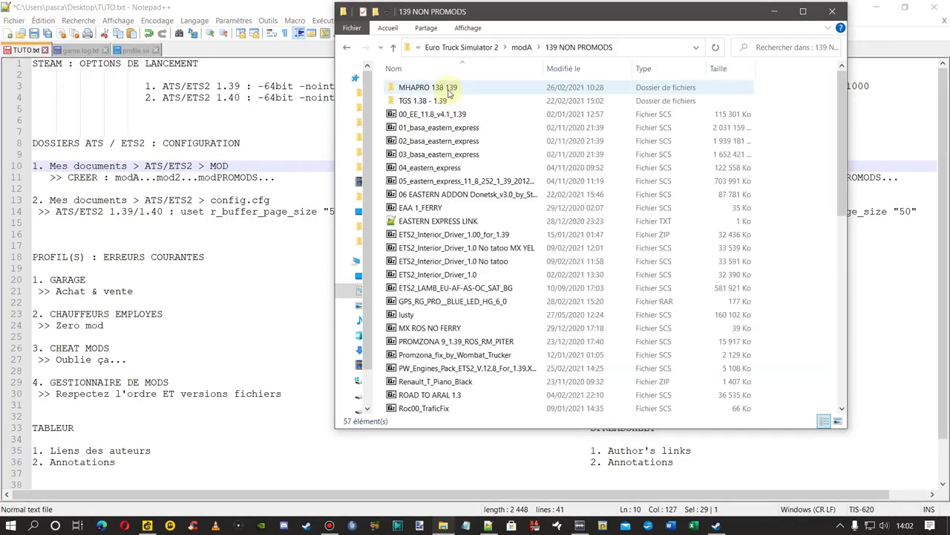
click(395, 51)
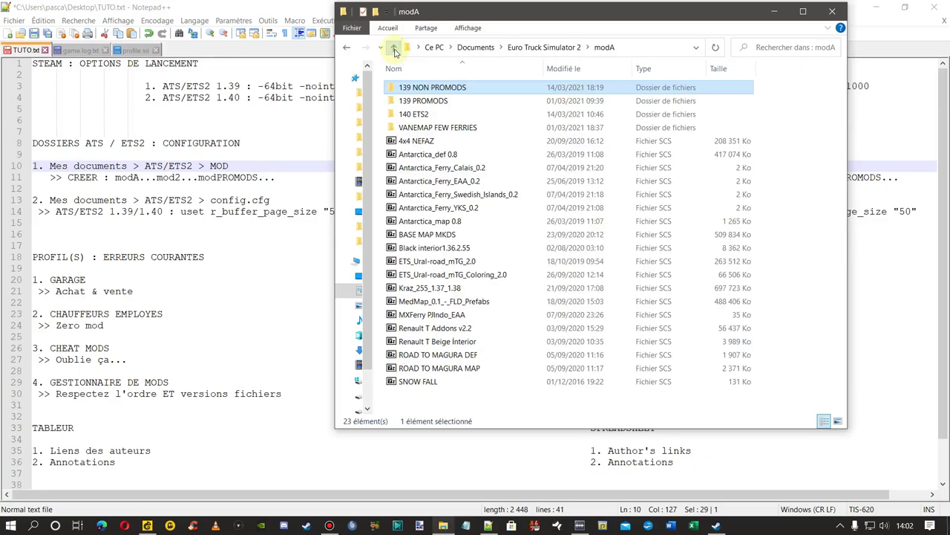
click(428, 104)
double_click(429, 104)
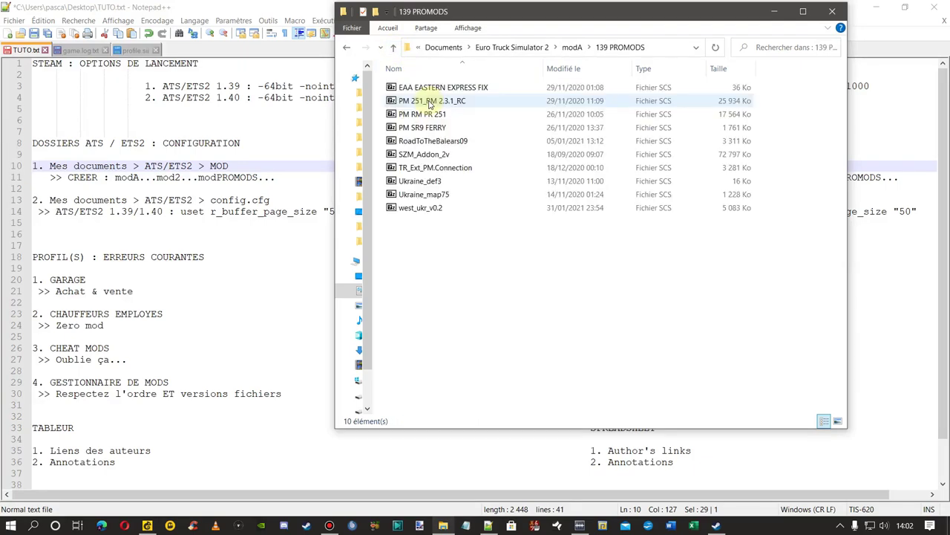
click(395, 49)
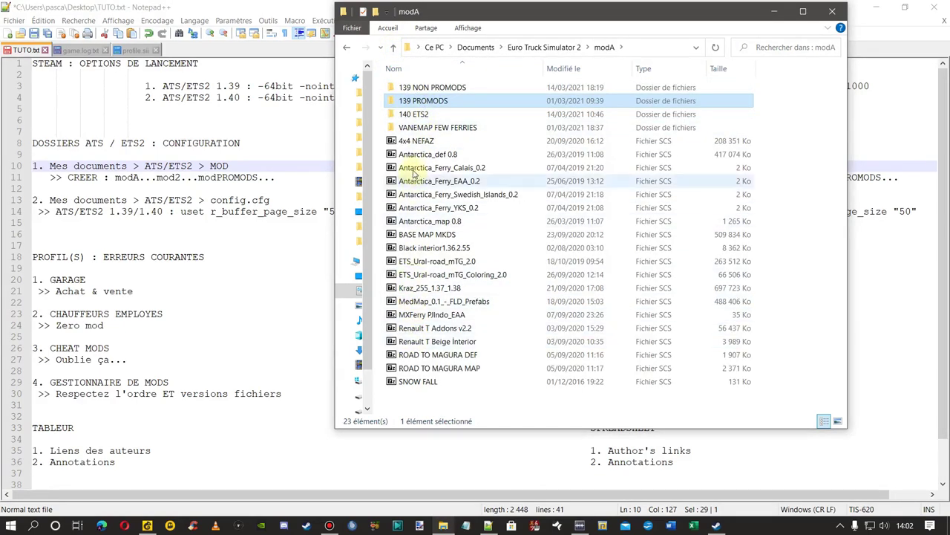
click(393, 49)
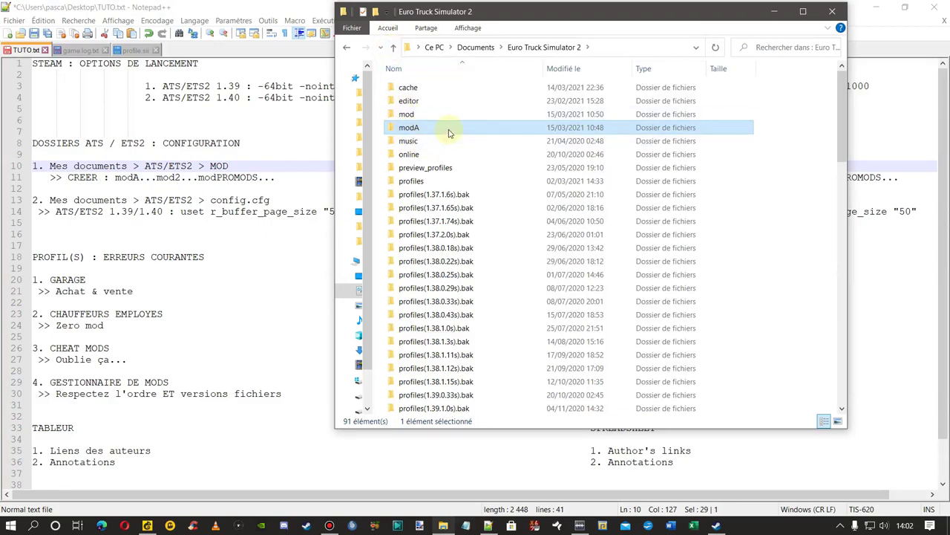
- Move the Explorer window off the English notes, open the config file in Notepad++ and highlight its r_buffer_page_size line
drag(636, 17, 328, 58)
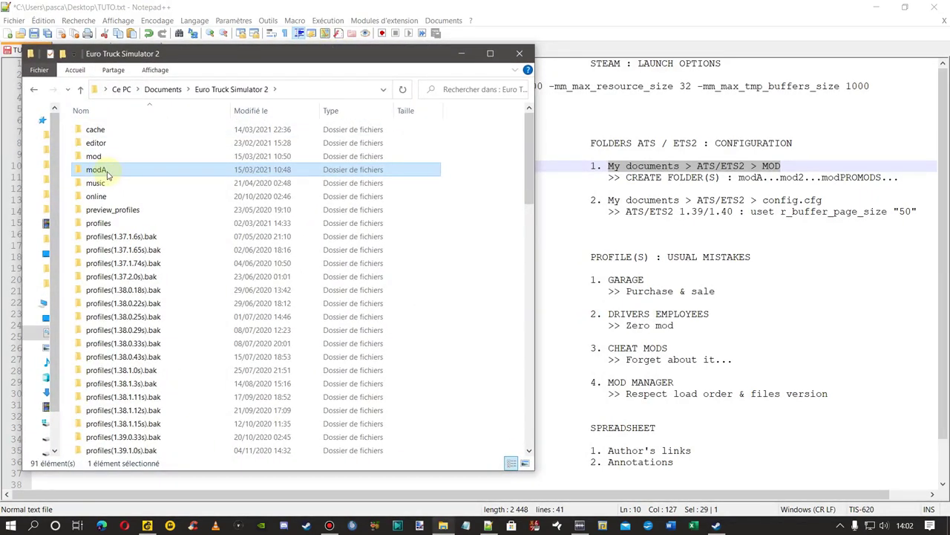
mouse_move(106, 173)
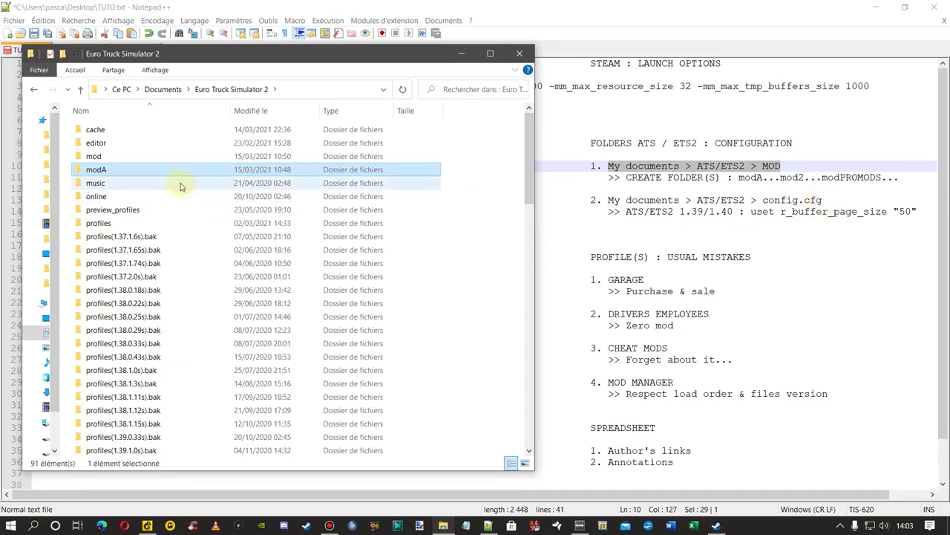
scroll(175, 177, down, 20)
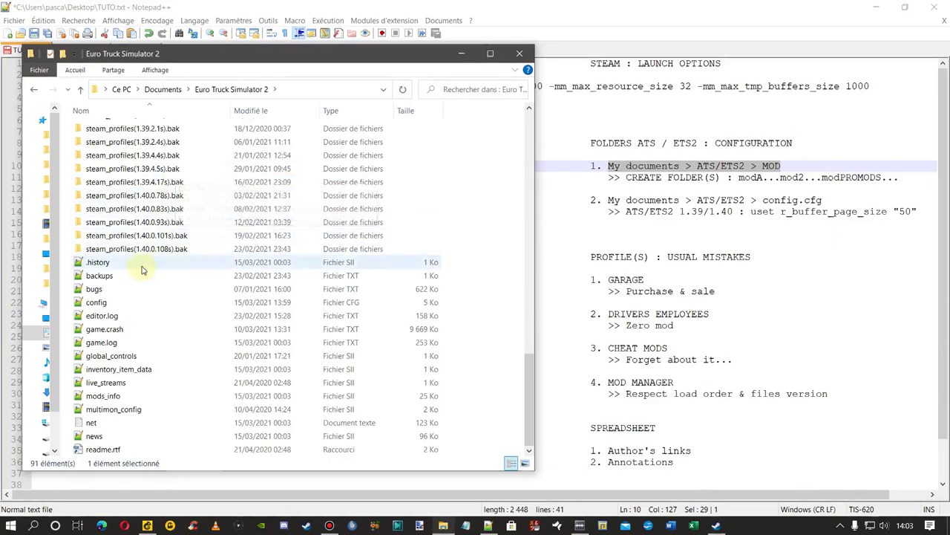
click(108, 303)
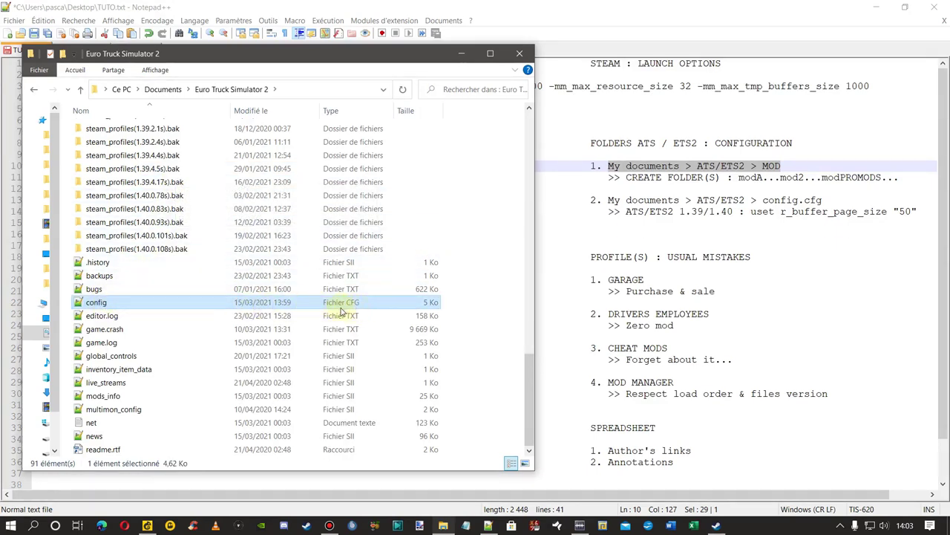
double_click(96, 302)
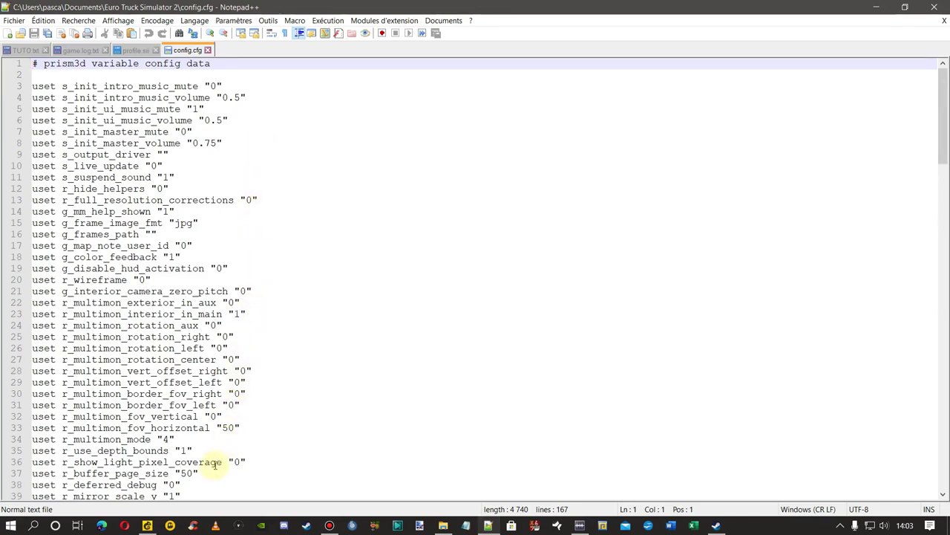
drag(199, 473, 39, 481)
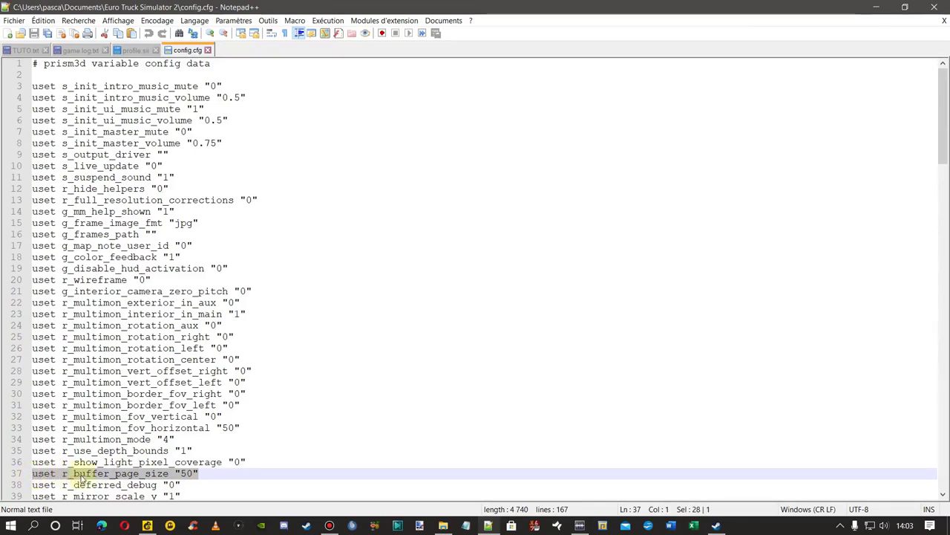
- Set r_buffer_page_size to "10" in config.cfg
click(187, 473)
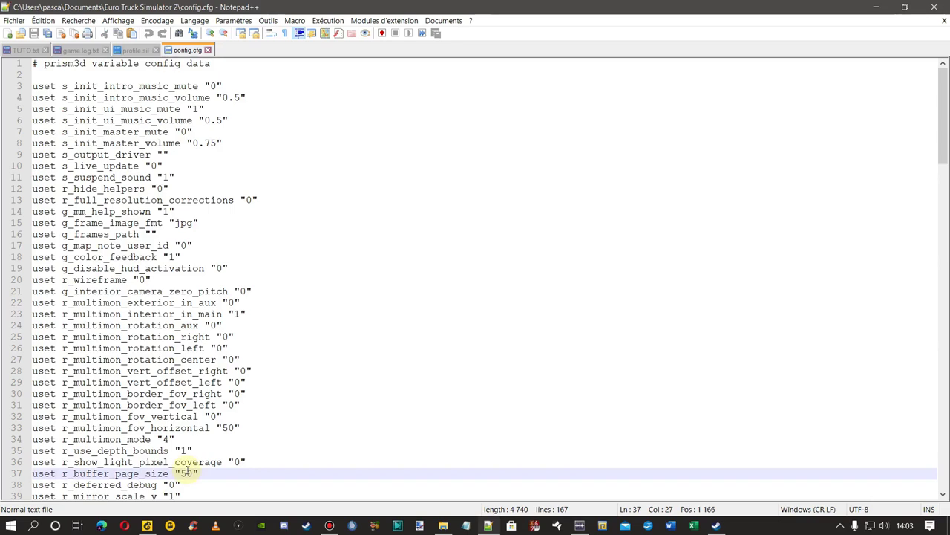
key(BackSpace)
text(1)
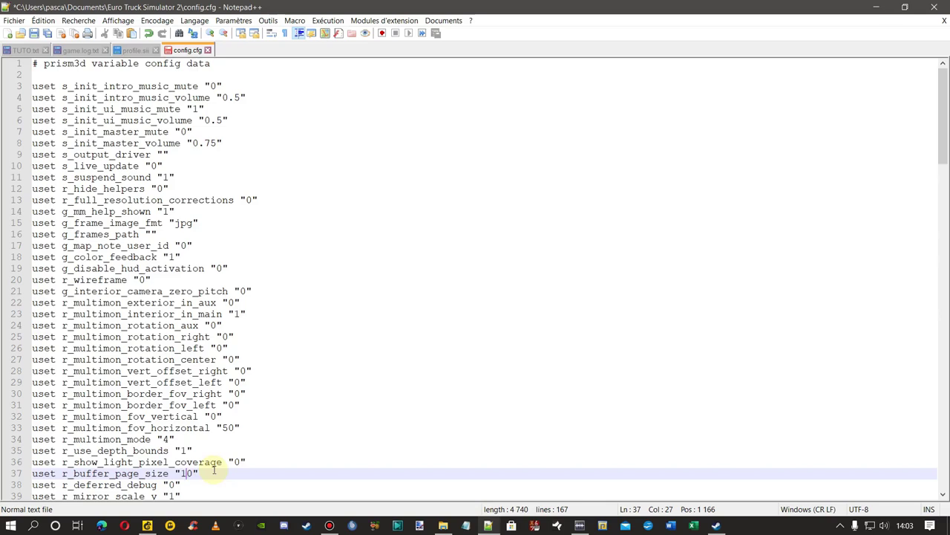
- Set r_buffer_page_size to "50", then save and close config.cfg
key(BackSpace)
text(5)
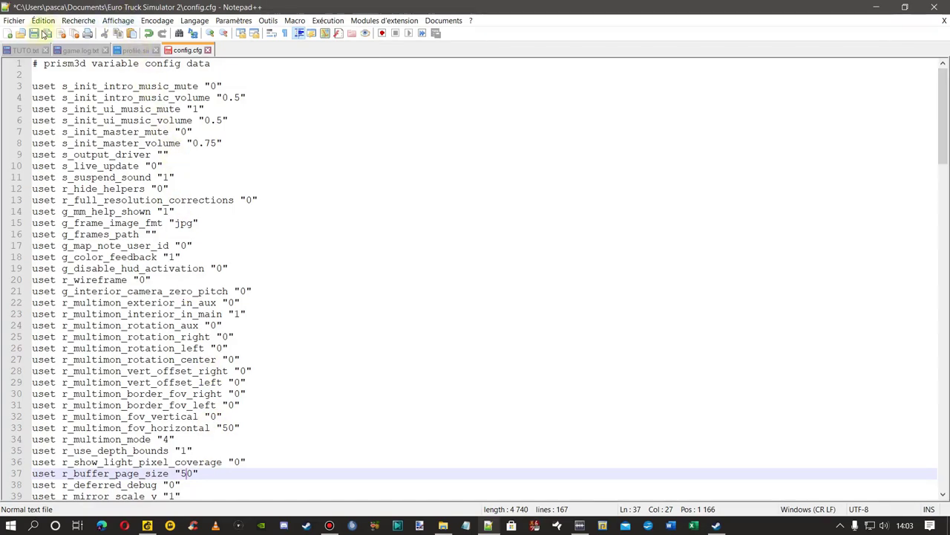
click(34, 33)
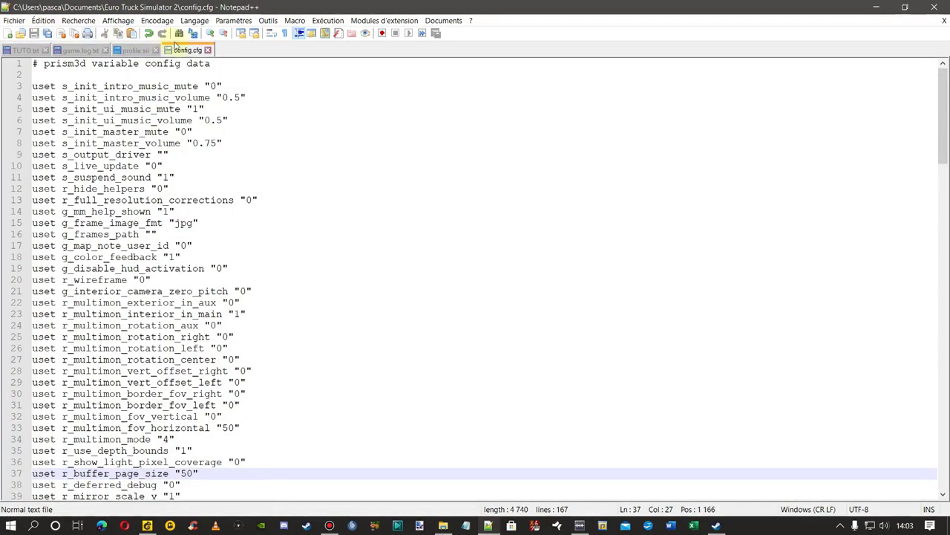
click(208, 49)
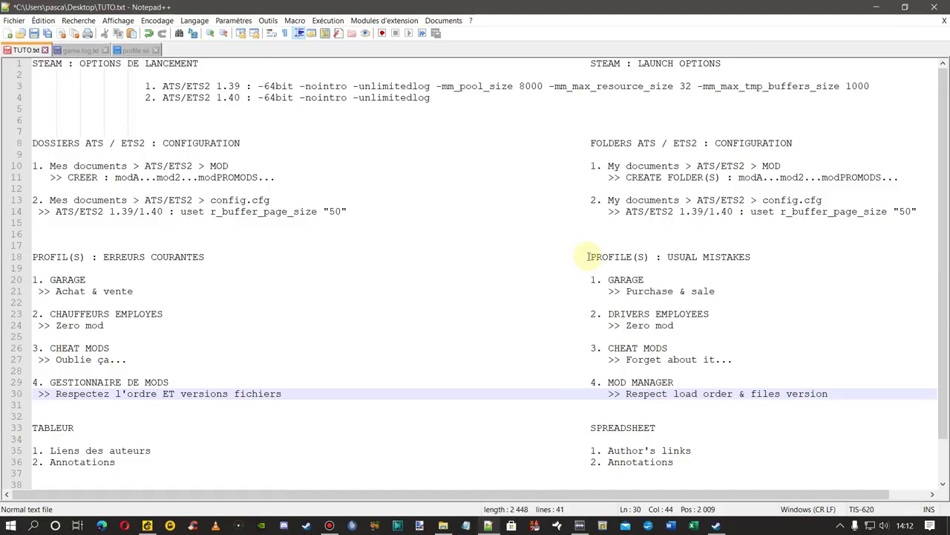
- Highlight the English "PROFILE(S) : USUAL MISTAKES" heading, followed by GARAGE and its words "Purchase" and "sale" one after another
click(588, 257)
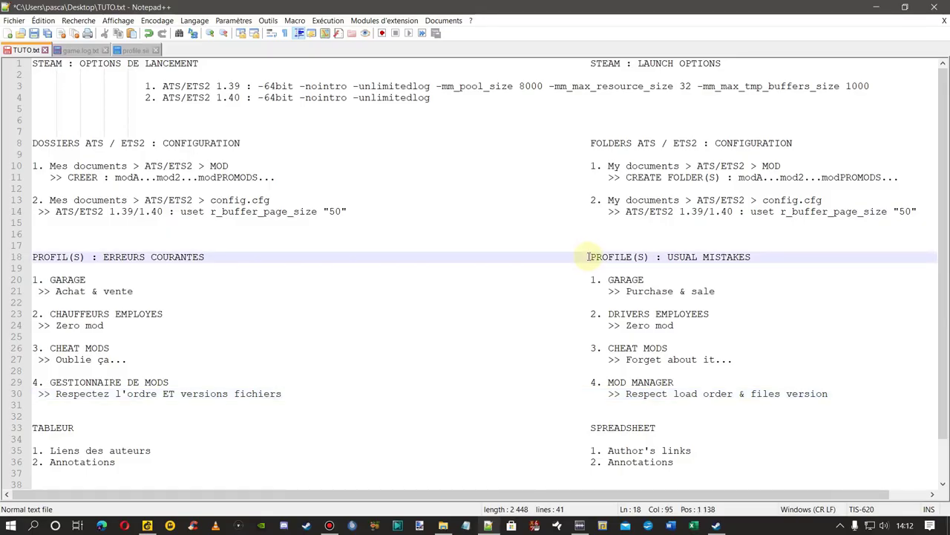
drag(587, 256, 761, 256)
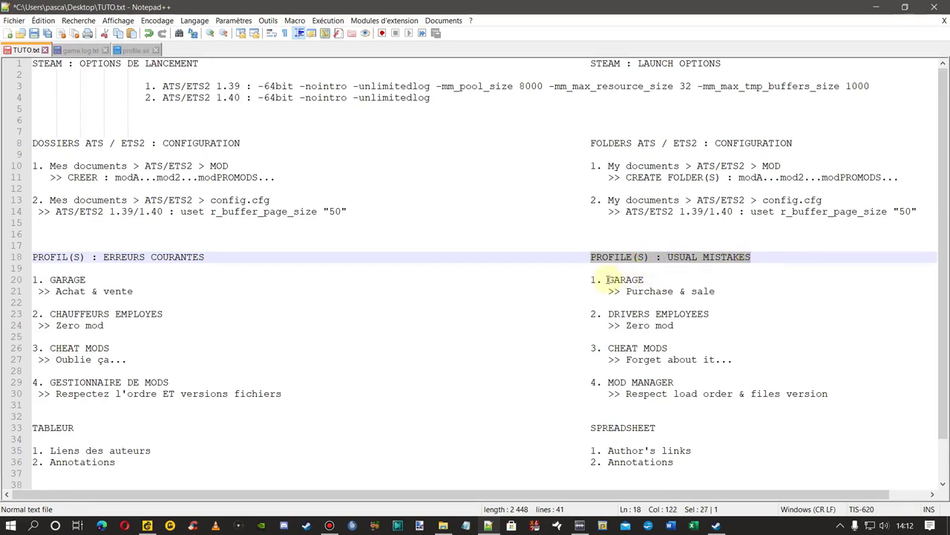
drag(608, 279, 645, 281)
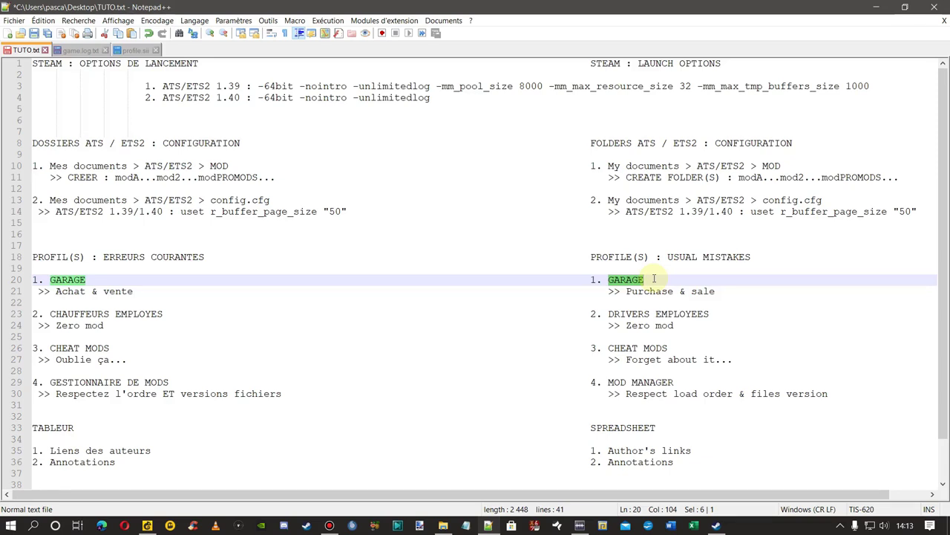
click(655, 279)
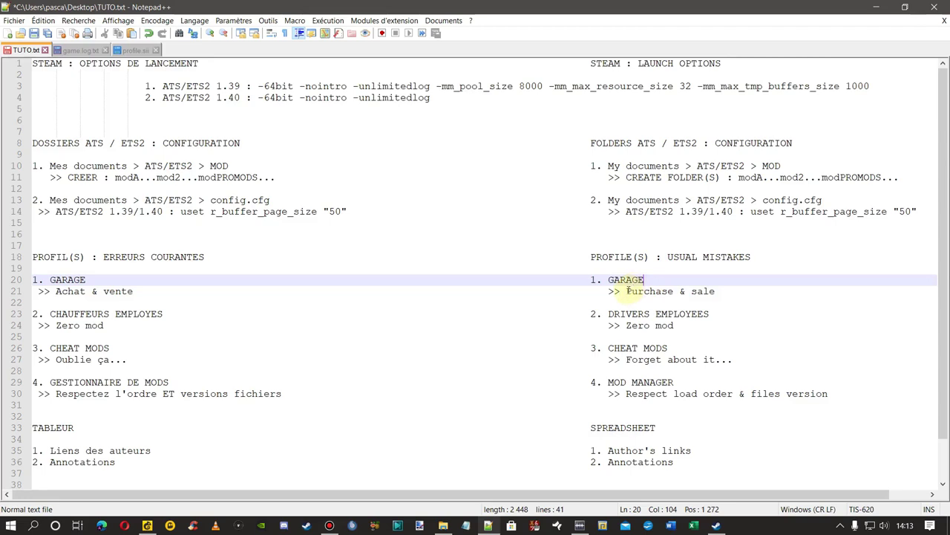
drag(626, 290, 675, 293)
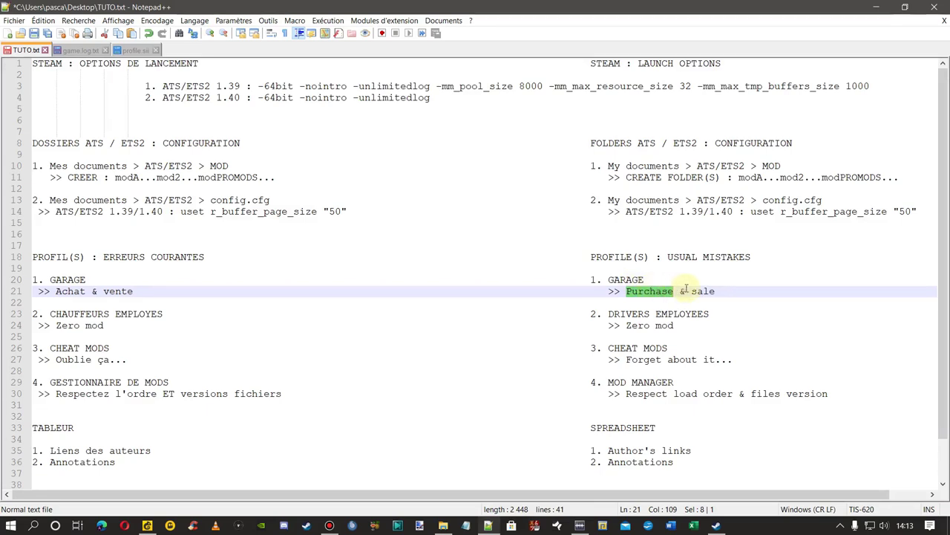
drag(692, 291, 715, 293)
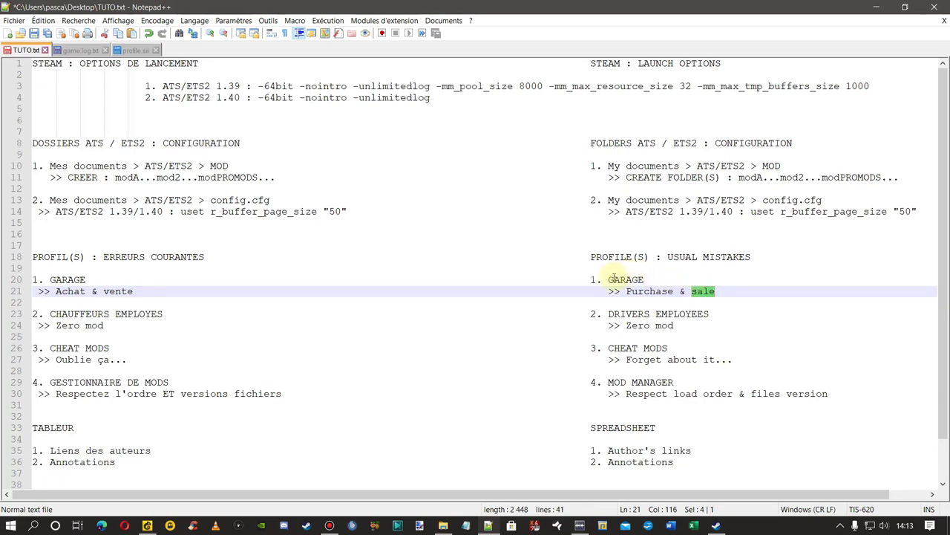
- Highlight GARAGE again and its full "Purchase & sale" note, followed by the DRIVERS EMPLOYEES item
drag(609, 279, 646, 279)
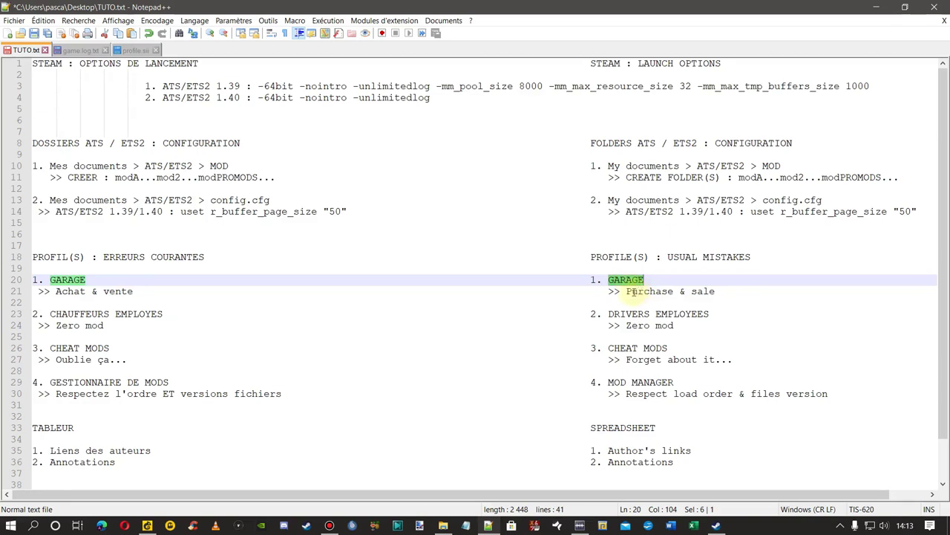
drag(627, 291, 716, 291)
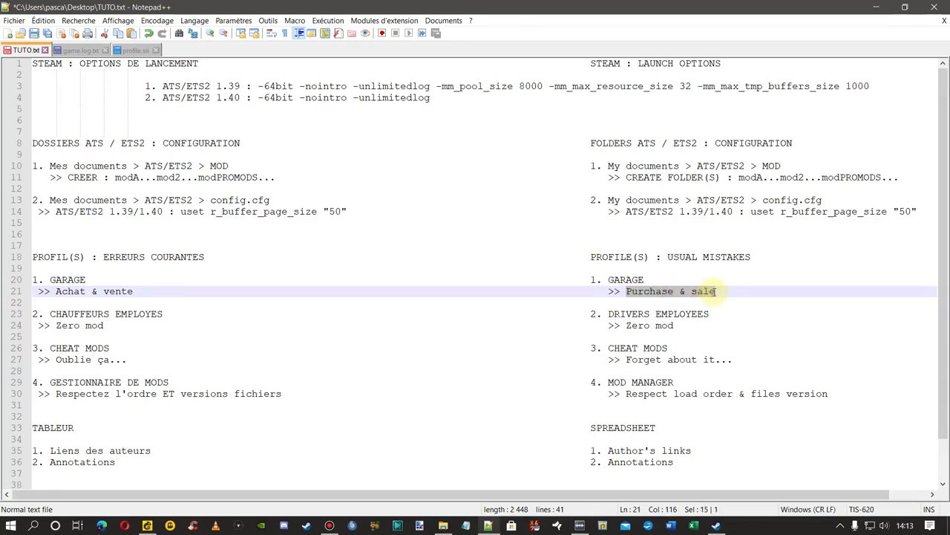
click(637, 281)
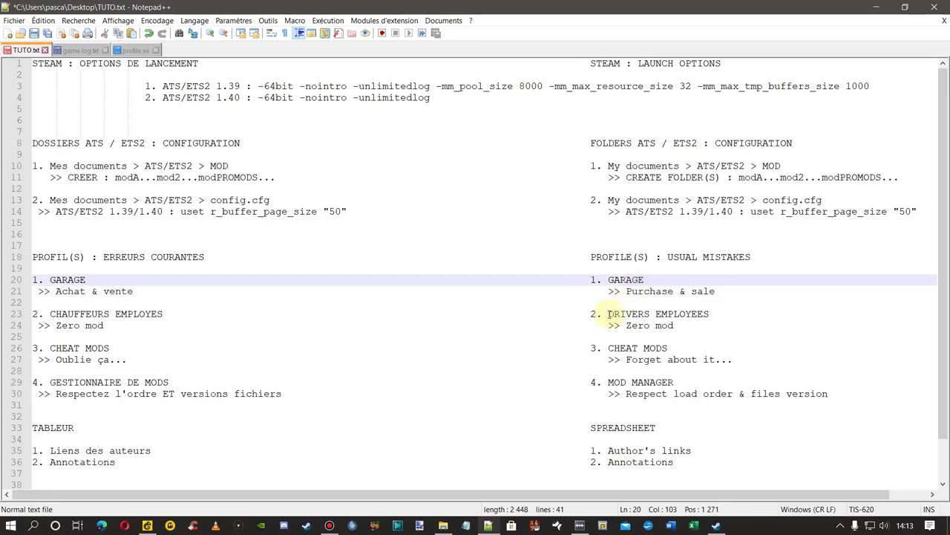
drag(608, 314, 710, 314)
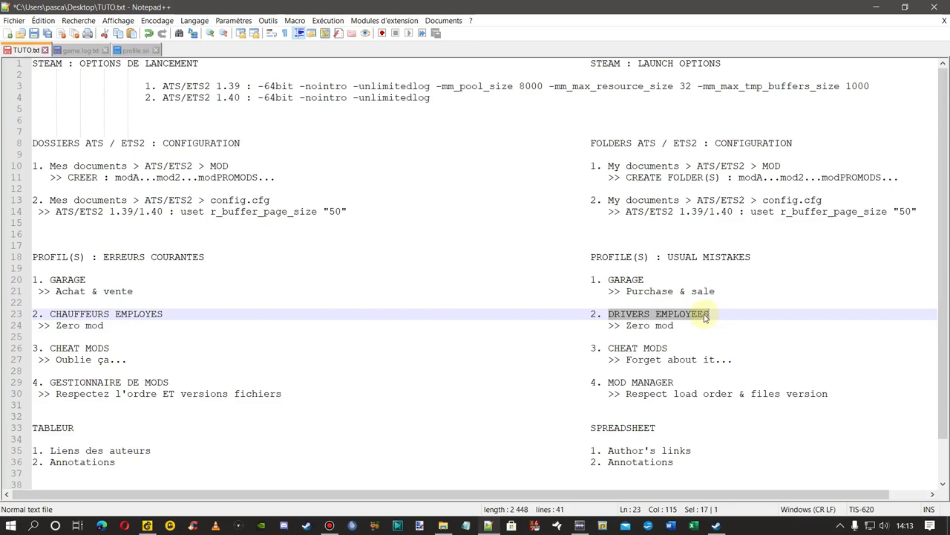
- Highlight the English "Zero mod" note under DRIVERS EMPLOYEES, followed by the CHEAT MODS item
click(676, 325)
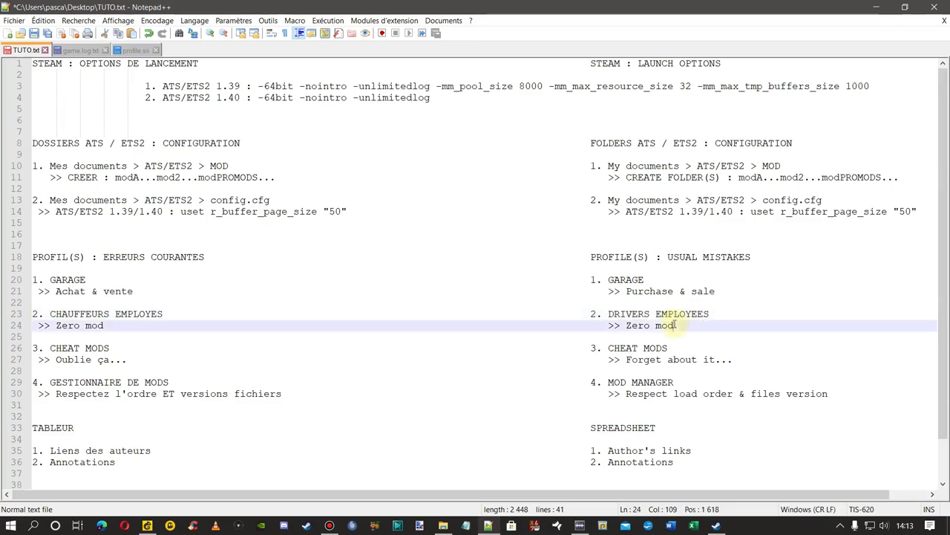
drag(676, 324, 629, 328)
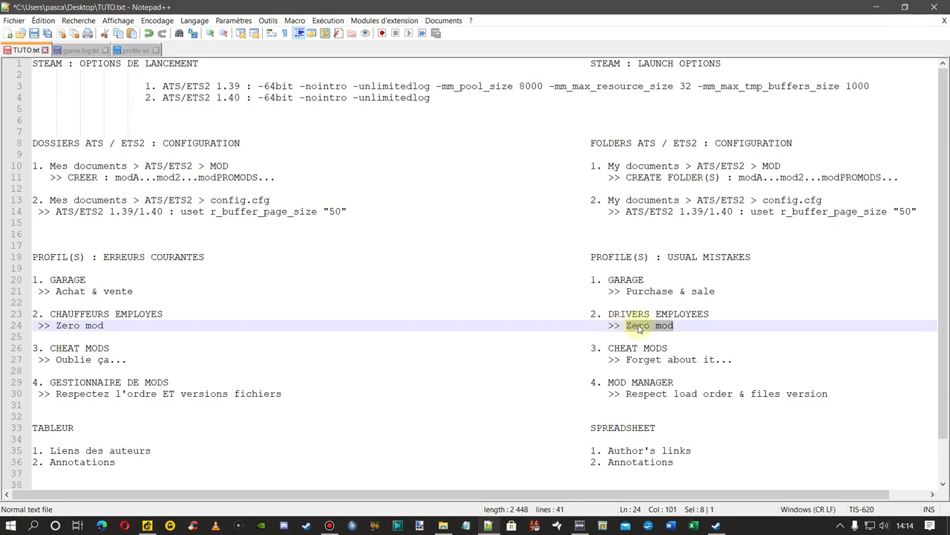
click(676, 325)
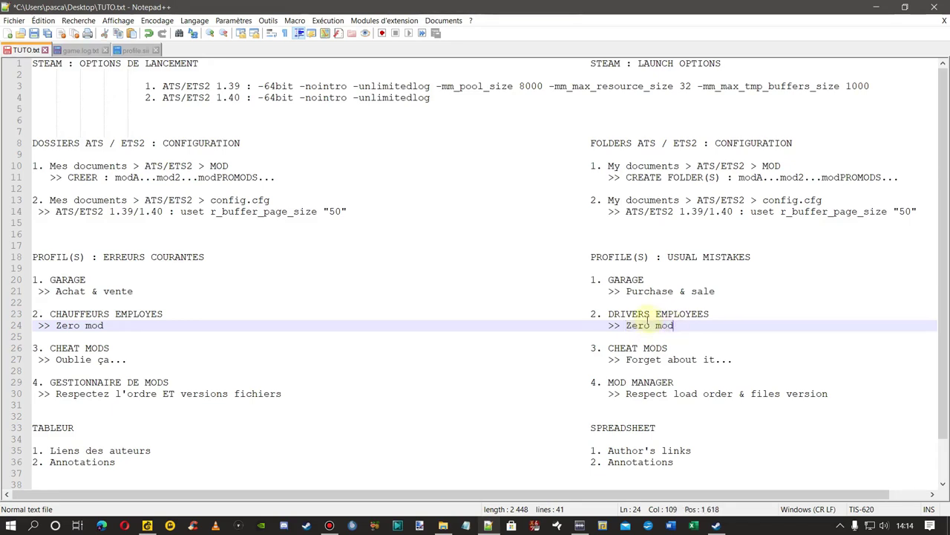
drag(609, 348, 670, 347)
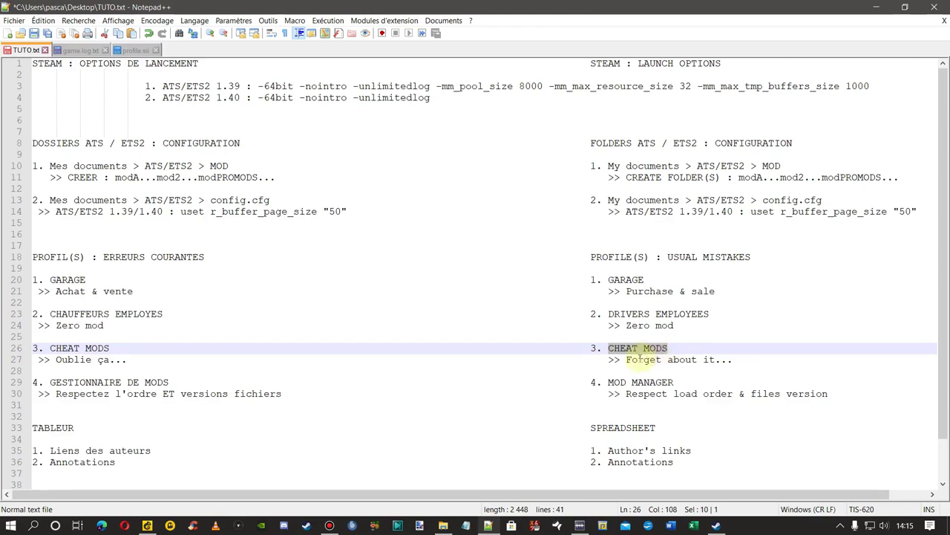
click(636, 359)
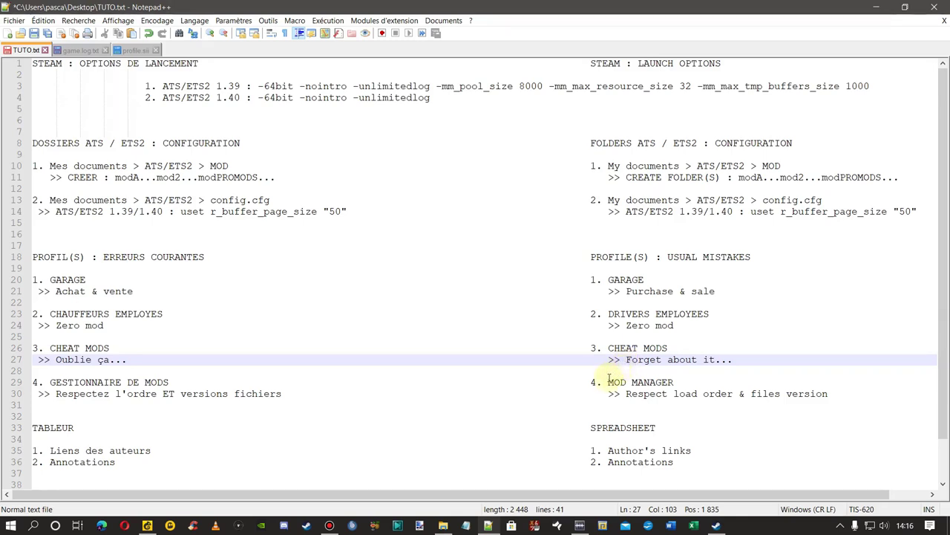
- Highlight the English MOD MANAGER item, followed by "Respect load order" and "files version" in its note
click(608, 382)
drag(608, 382, 678, 381)
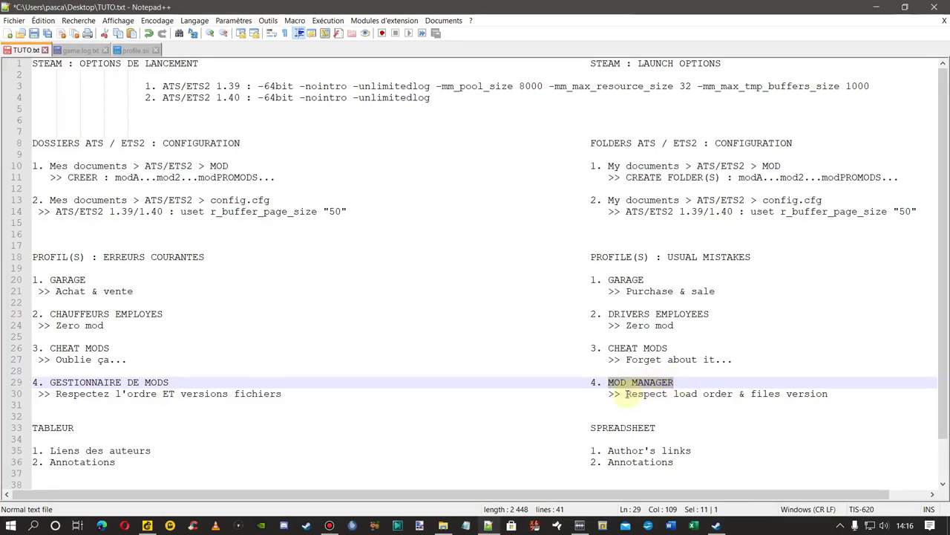
drag(626, 393, 735, 394)
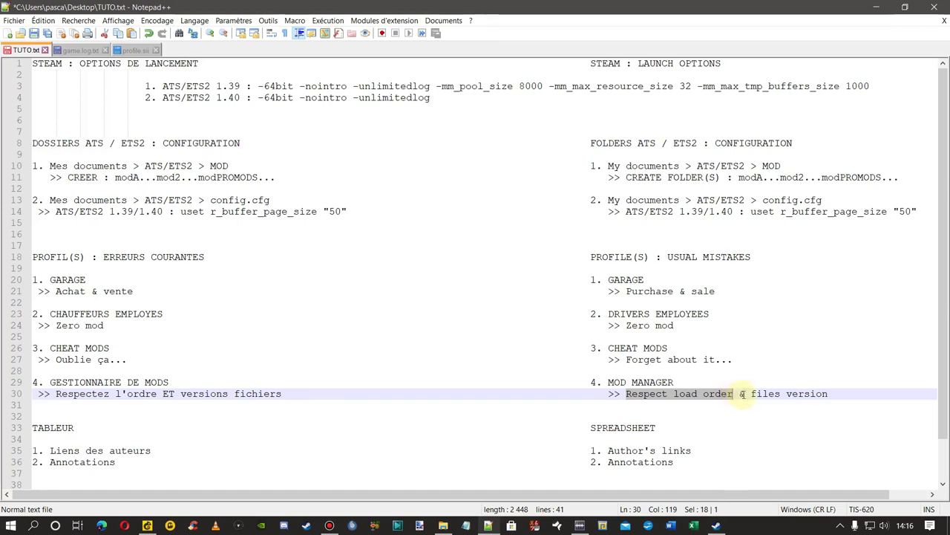
click(751, 393)
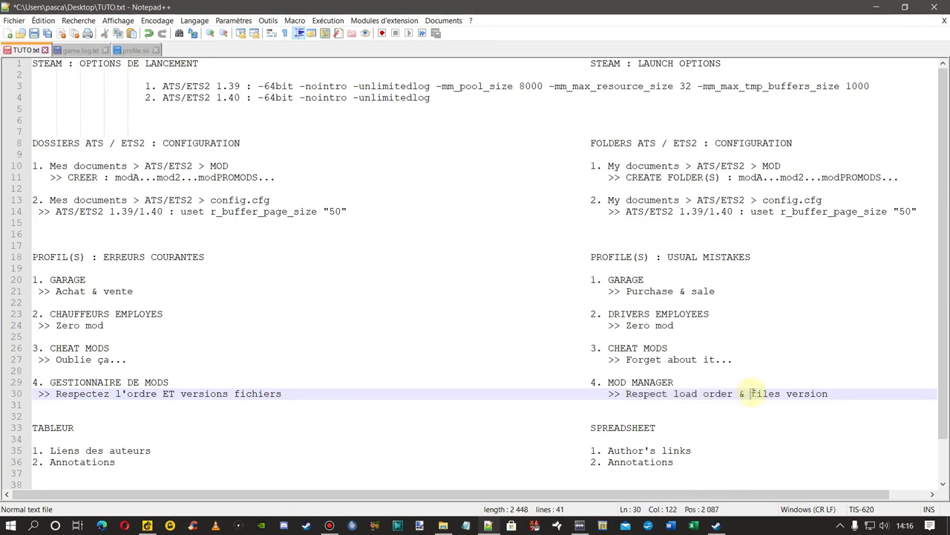
drag(751, 394, 830, 394)
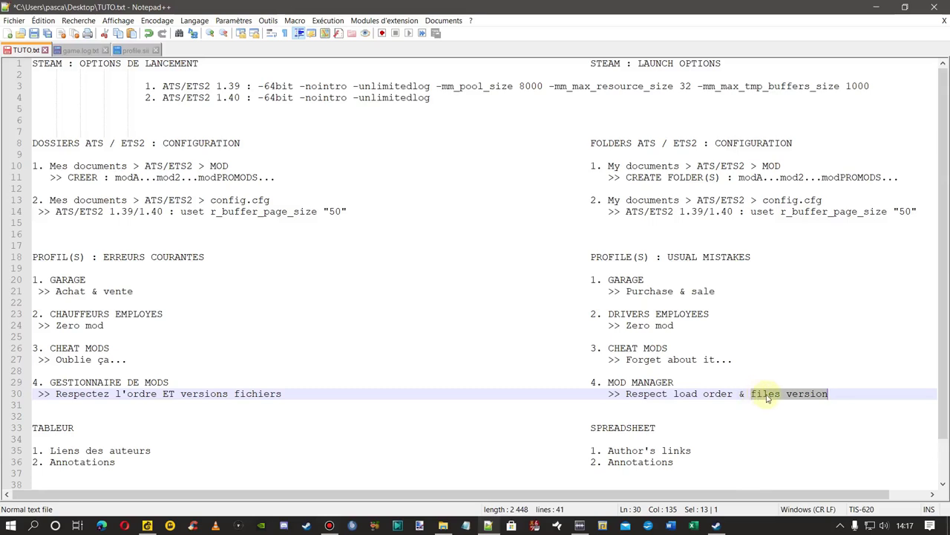
click(829, 394)
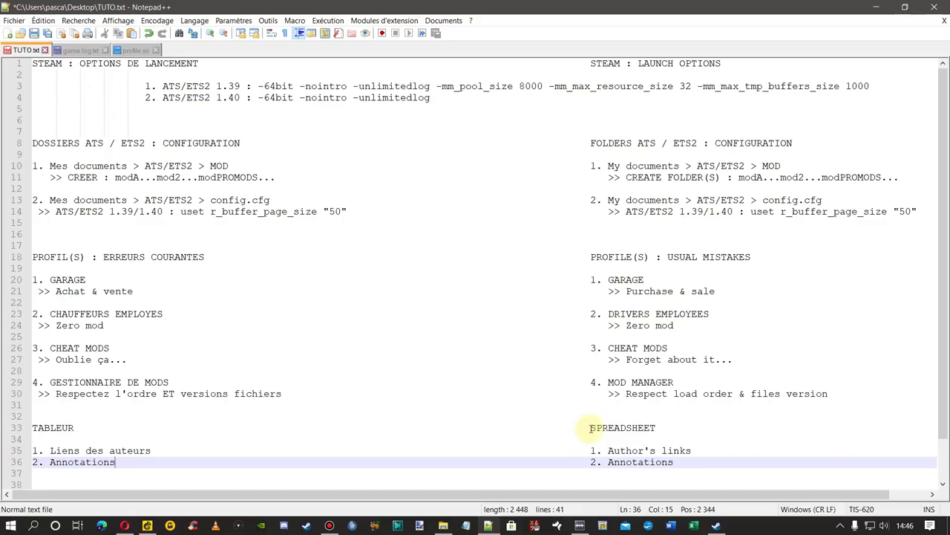
- Highlight the SPREADSHEET heading, followed by its "1. Author's links" and "2. Annotations" items one after another
click(590, 428)
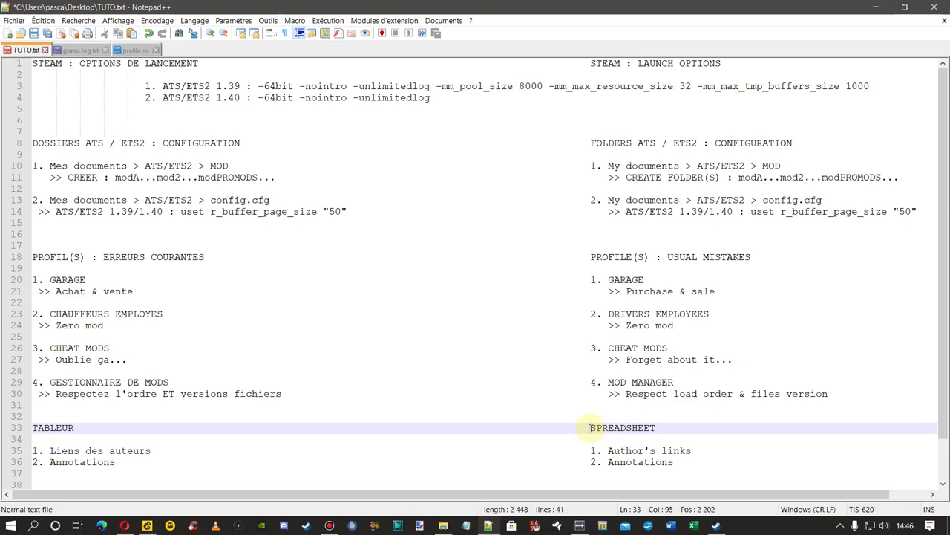
drag(590, 428, 661, 428)
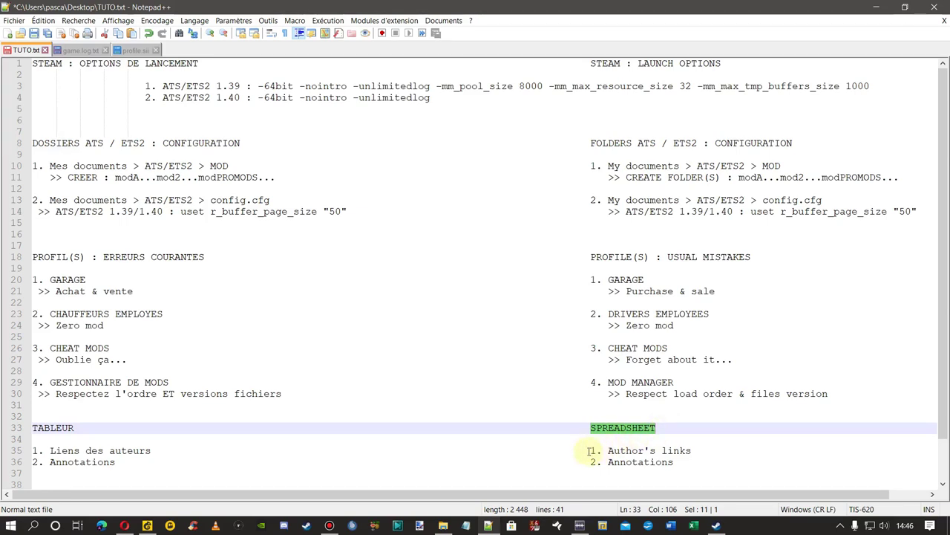
drag(588, 451, 702, 450)
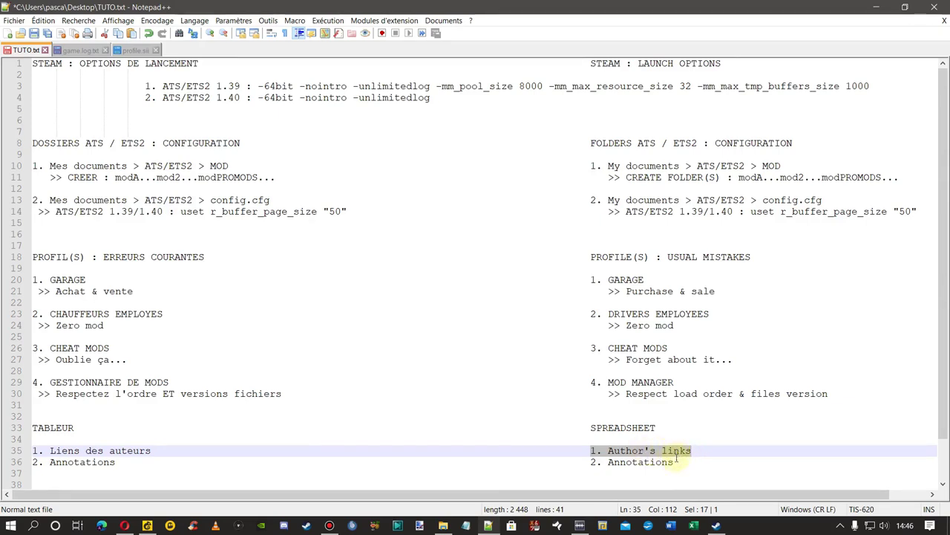
drag(675, 462, 591, 461)
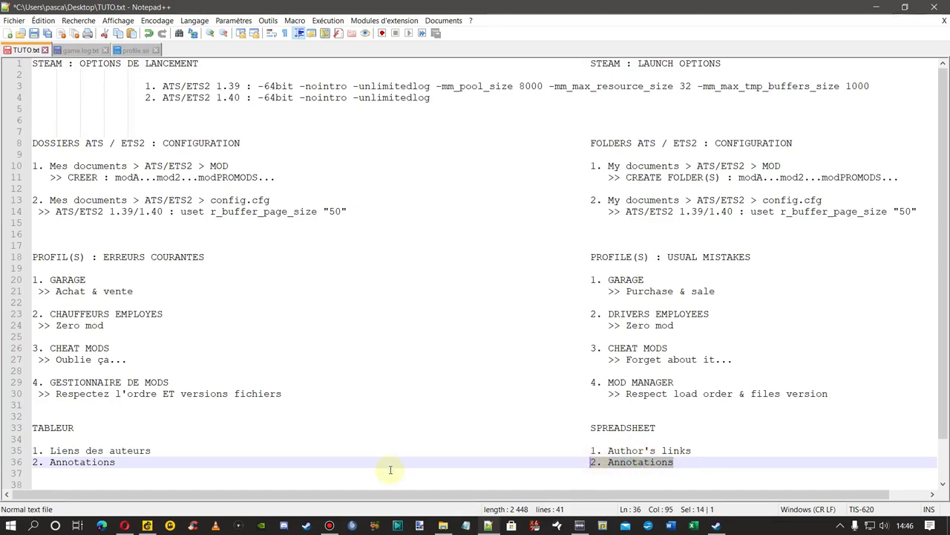
- Switch to the browser's YouTube page for the ETS2 1.39 Promods big map combo and highlight the number 101 in the video title
click(149, 526)
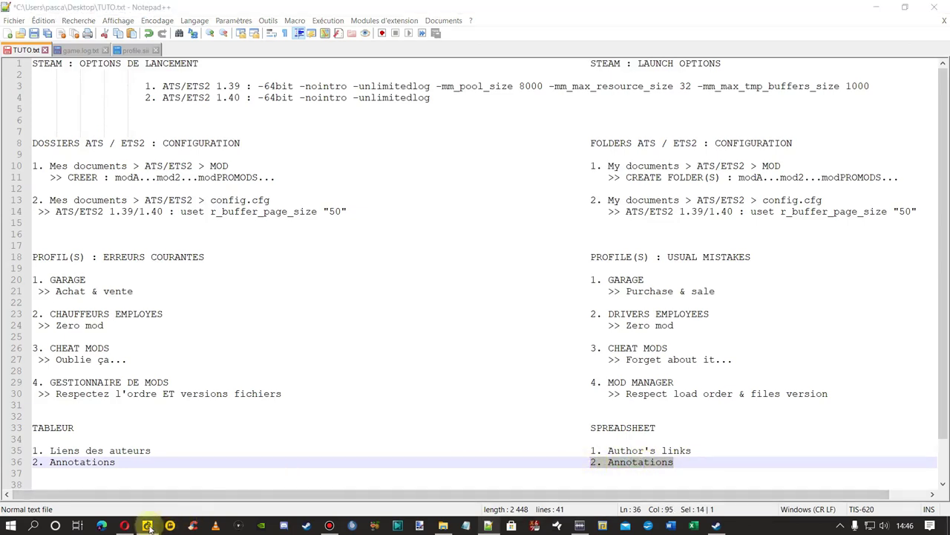
click(74, 10)
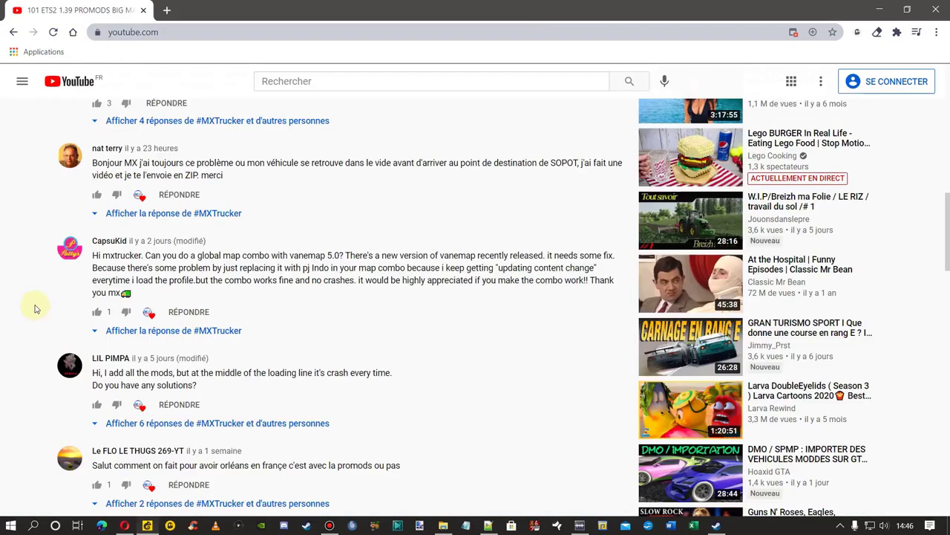
scroll(34, 307, up, 10)
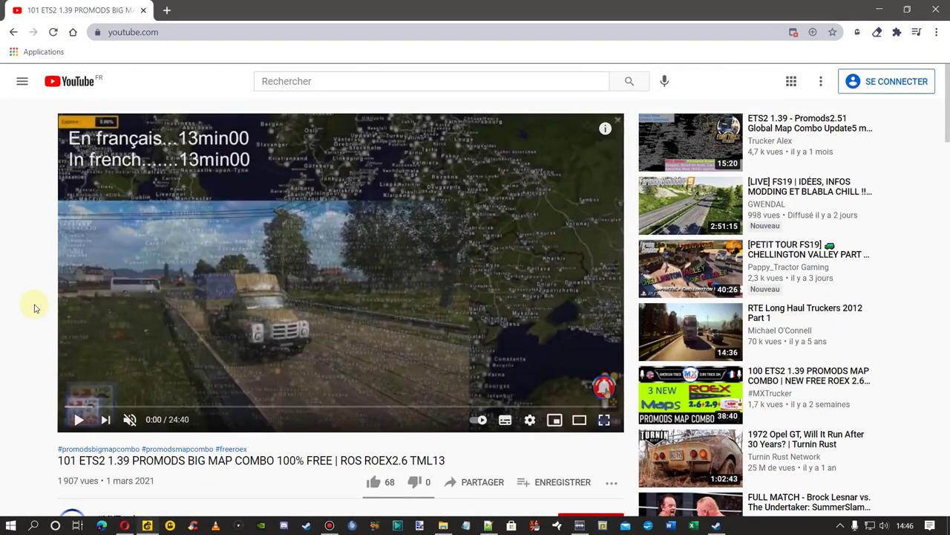
scroll(34, 307, down, 3)
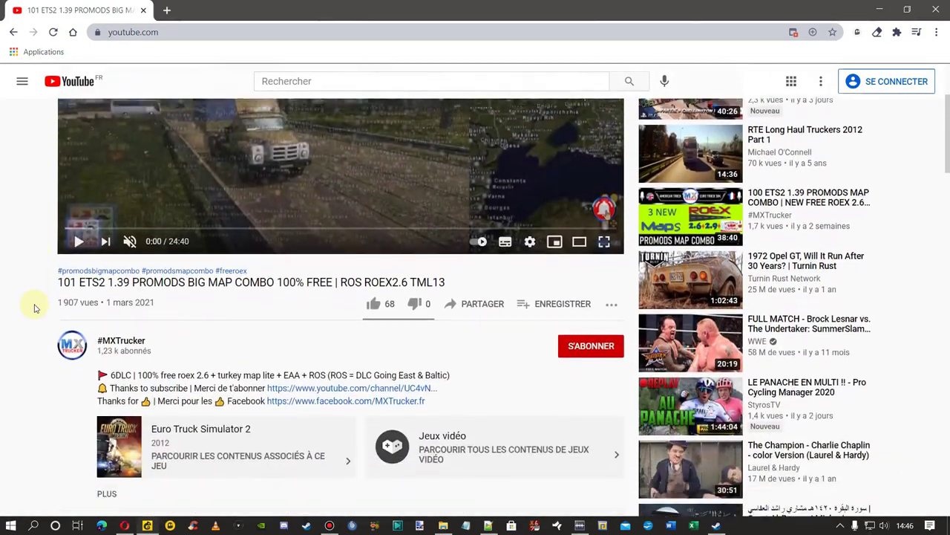
drag(57, 275, 77, 275)
- Expand the video description, highlight "EASY DOWNLOAD" and open the Google Docs spreadsheet link below it
scroll(34, 281, down, 1)
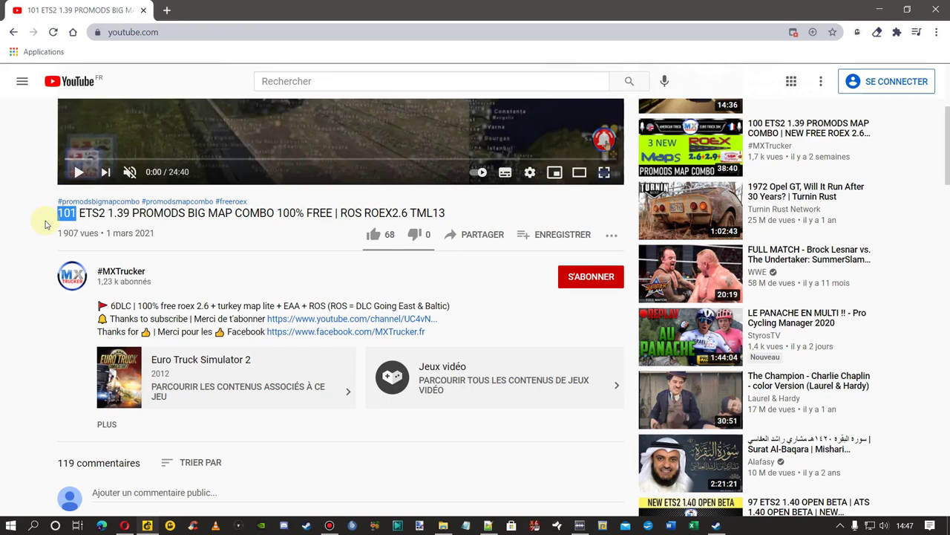
scroll(44, 223, down, 2)
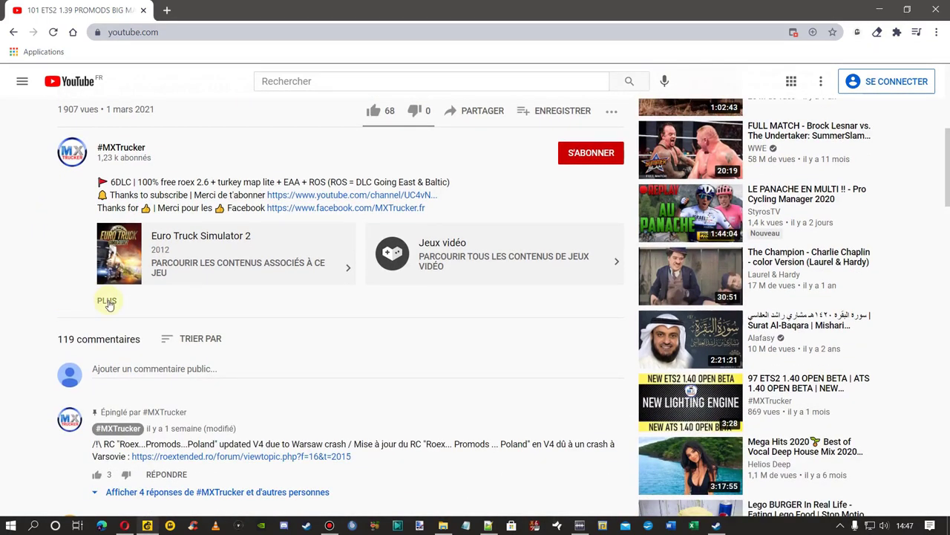
click(107, 302)
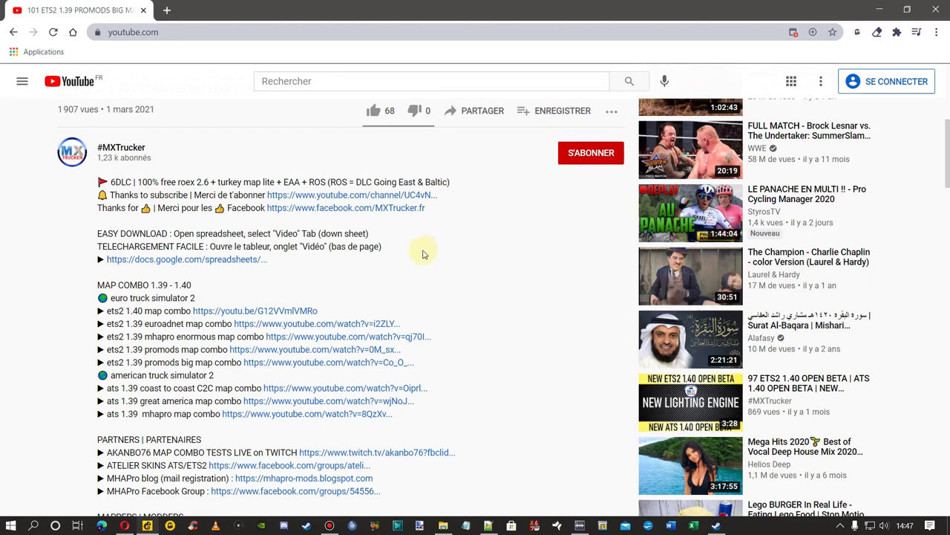
drag(99, 233, 179, 231)
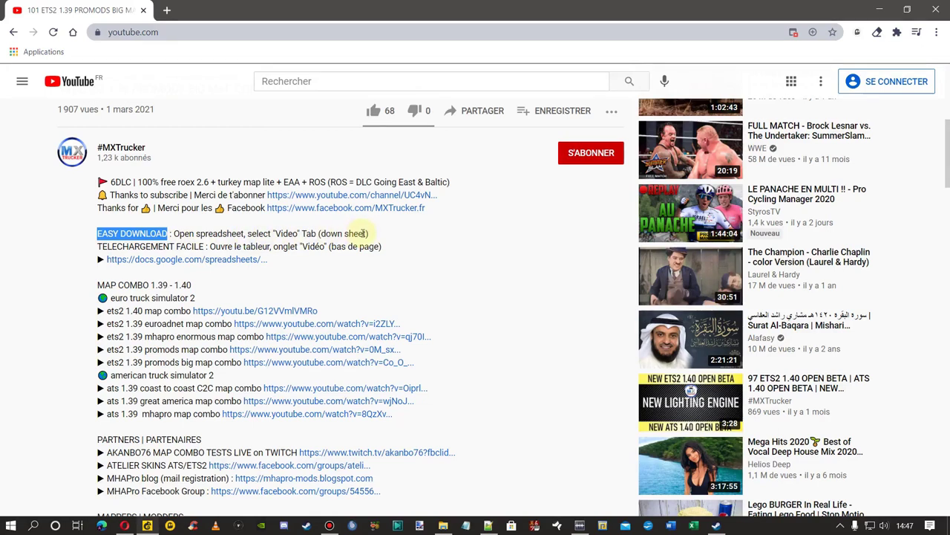
click(215, 260)
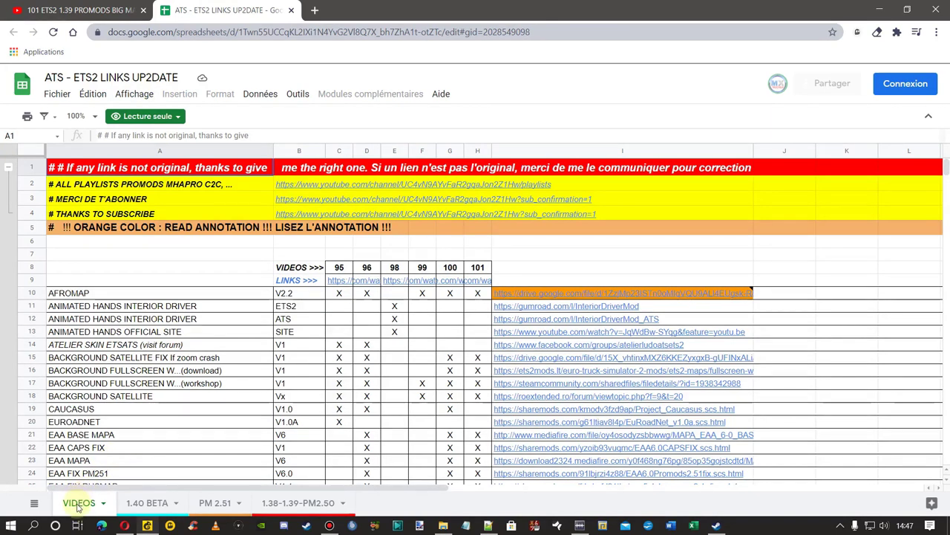
- Look through the spreadsheet's 1.40 BETA, PM 2.51 and 1.38-1.39-PM2.50 sheets
click(154, 505)
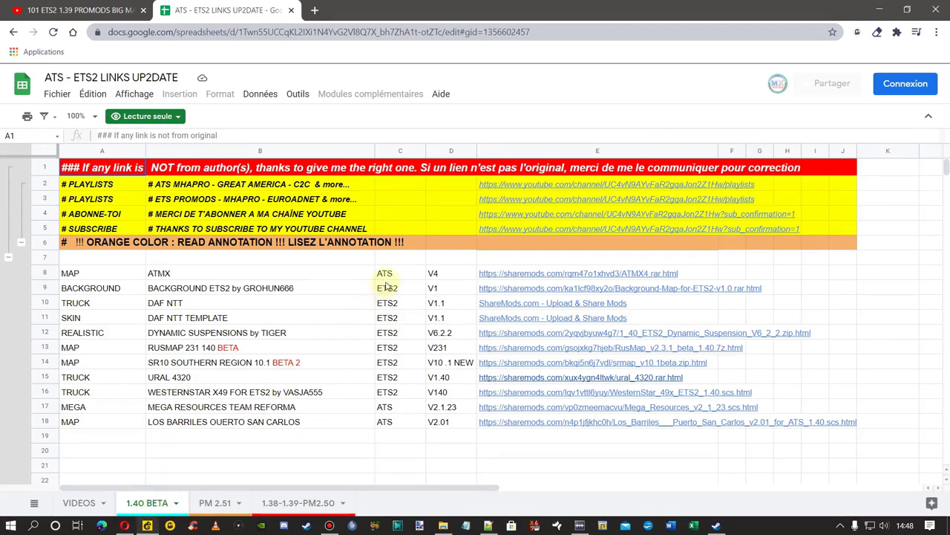
click(219, 503)
click(291, 505)
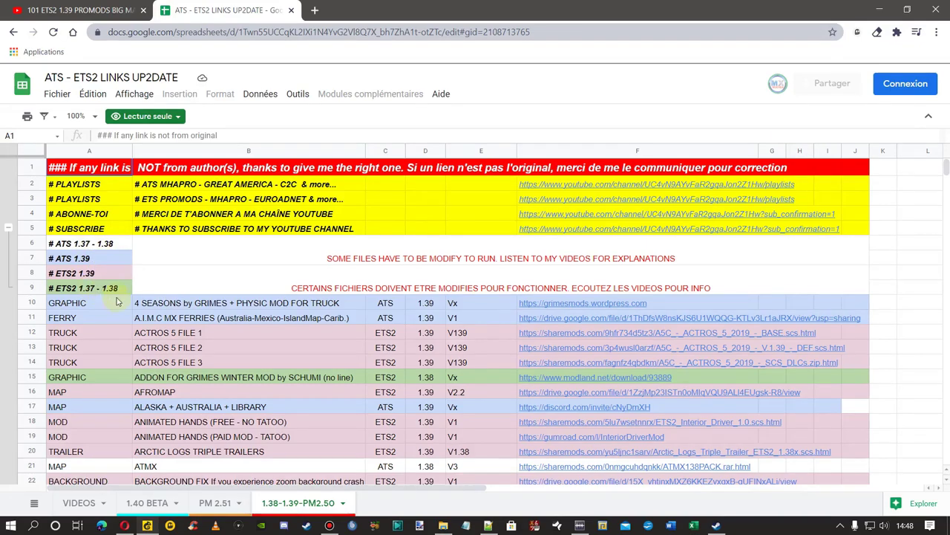
scroll(222, 324, down, 4)
scroll(223, 324, down, 3)
scroll(223, 319, up, 7)
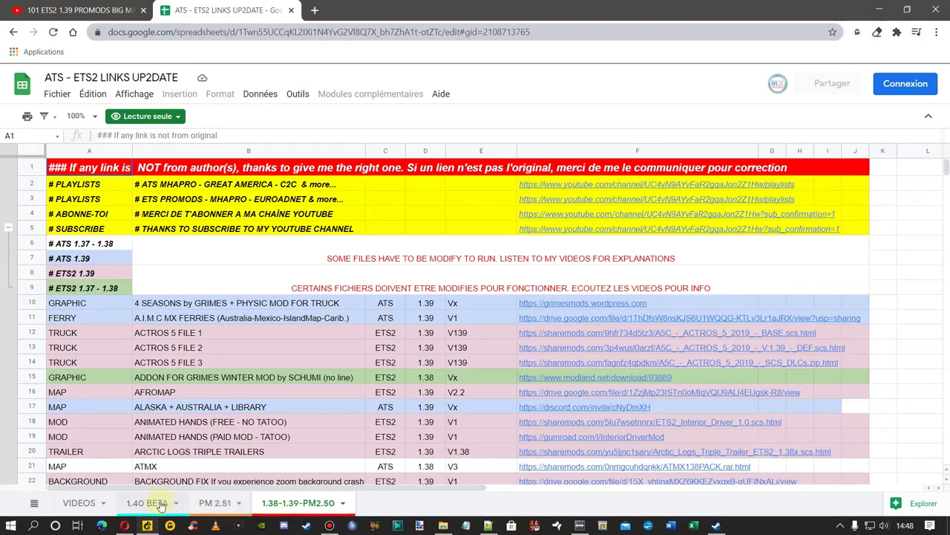
click(219, 504)
click(285, 505)
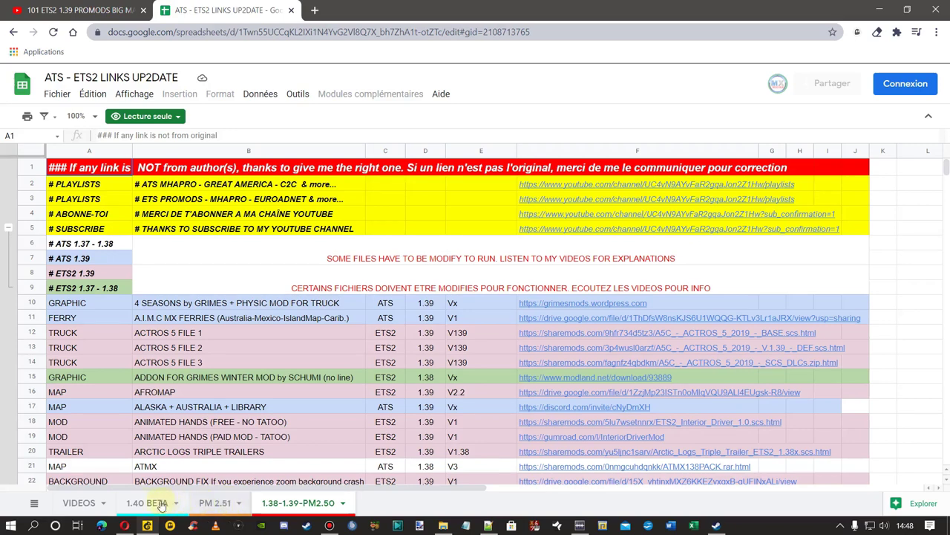
- Return to the VIDEOS sheet, select the 101 column heading and compare it with the YouTube video's title
click(82, 504)
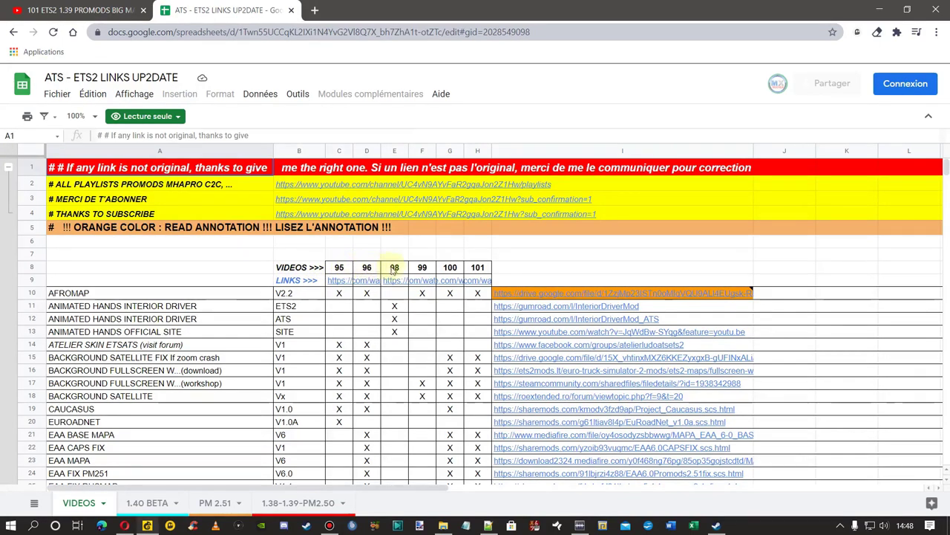
click(475, 269)
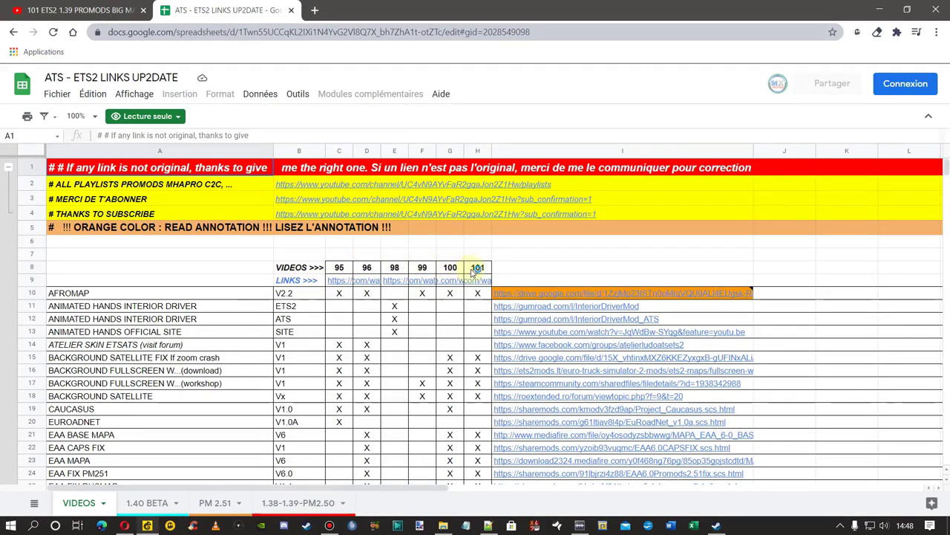
click(47, 13)
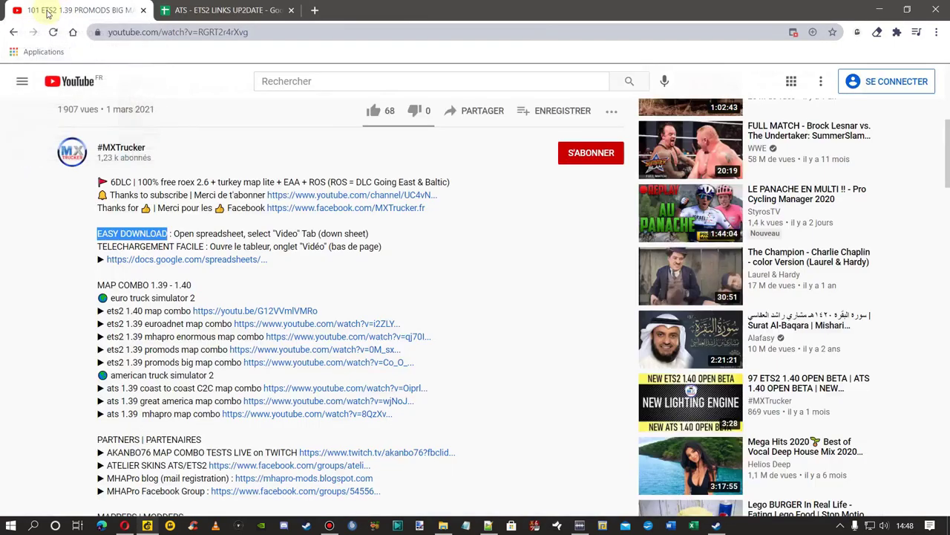
scroll(41, 146, up, 5)
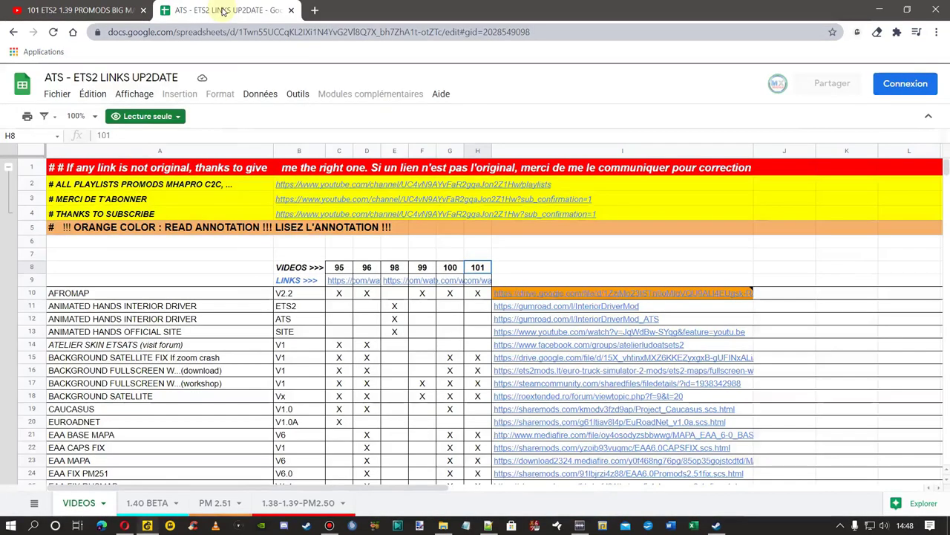
click(222, 11)
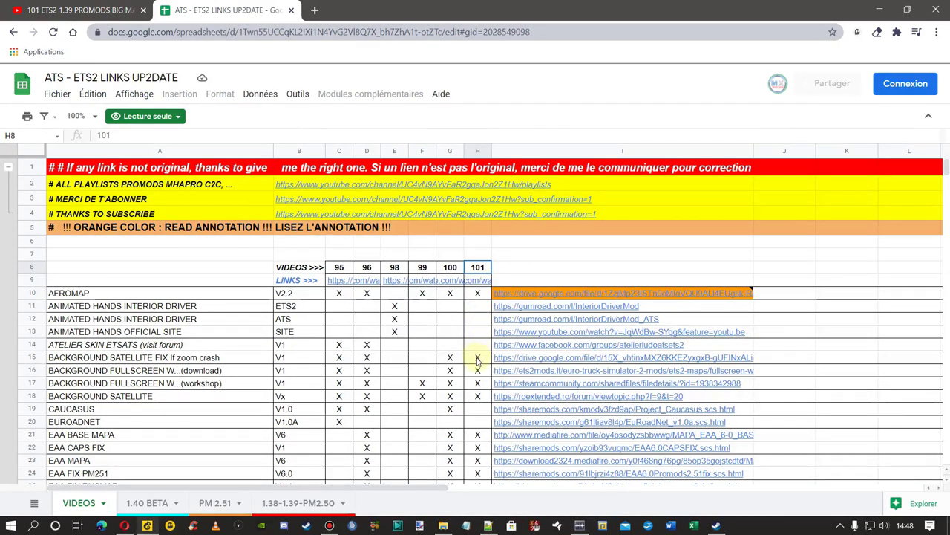
- Review the X marks in the 101 column down to the VOLGA MAP English name row, and return to the sheet's first rows
scroll(478, 360, down, 5)
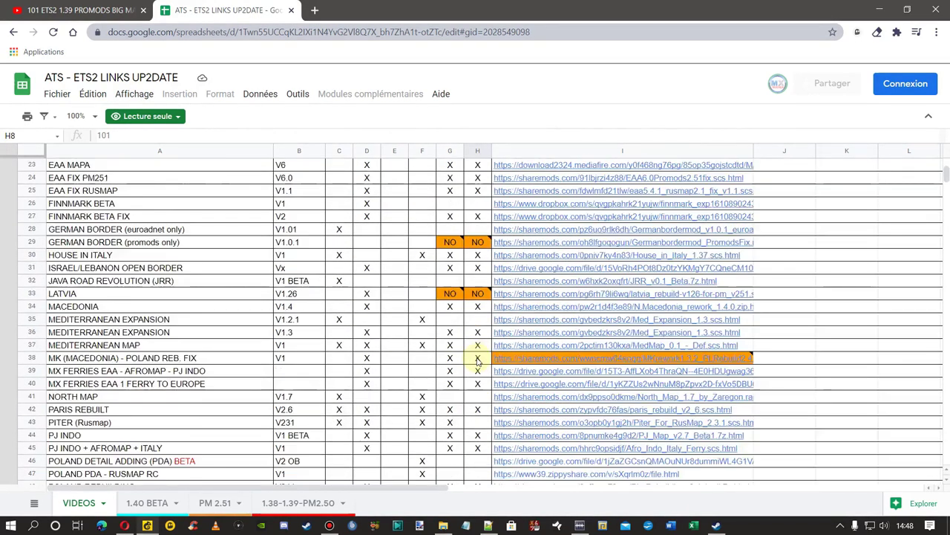
scroll(478, 360, down, 8)
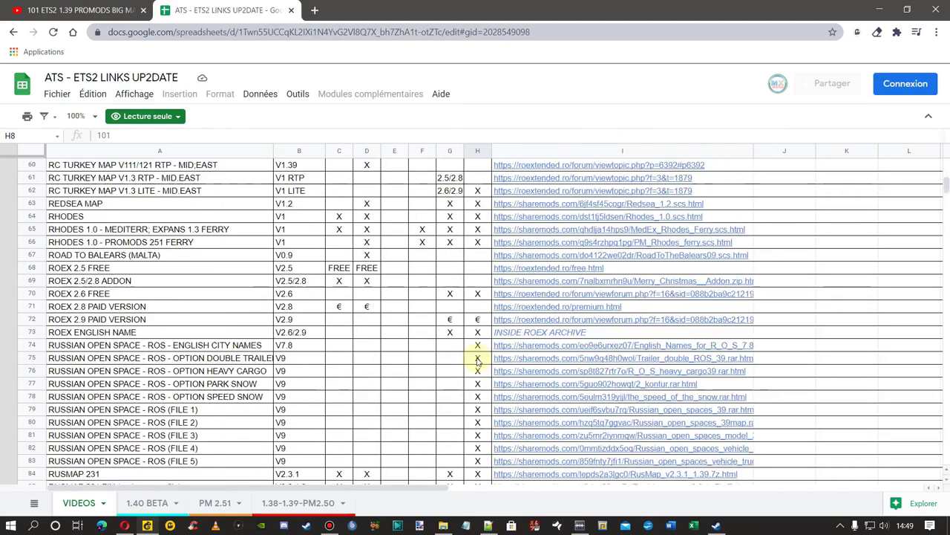
scroll(477, 360, down, 3)
scroll(478, 360, down, 7)
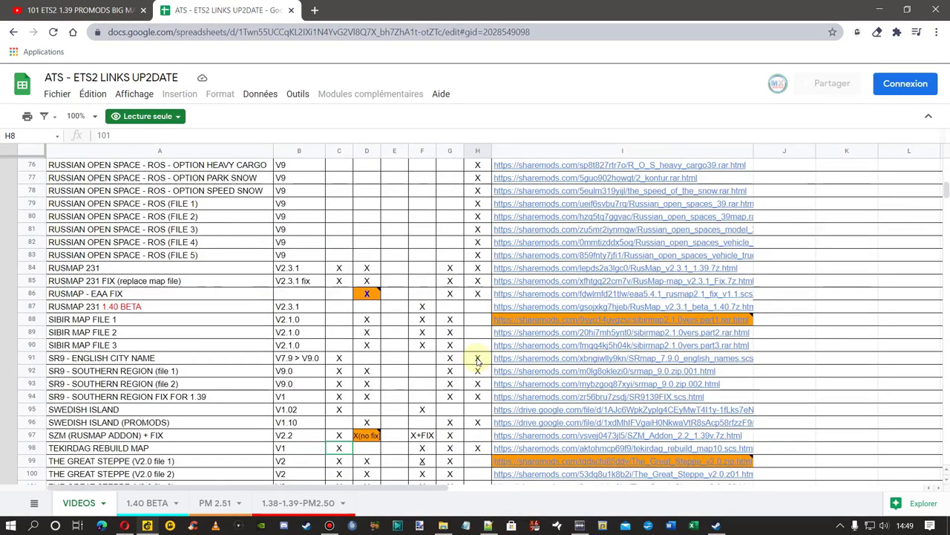
click(478, 358)
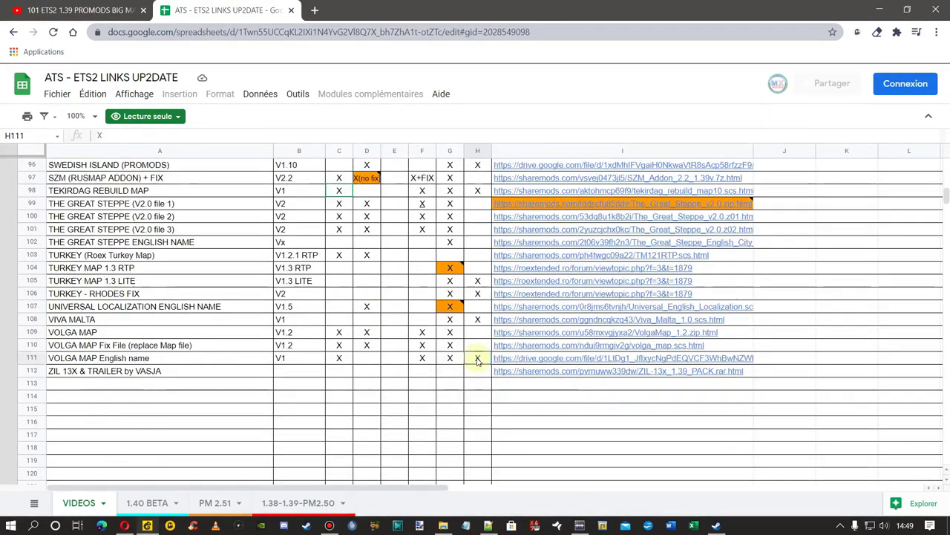
scroll(477, 360, up, 20)
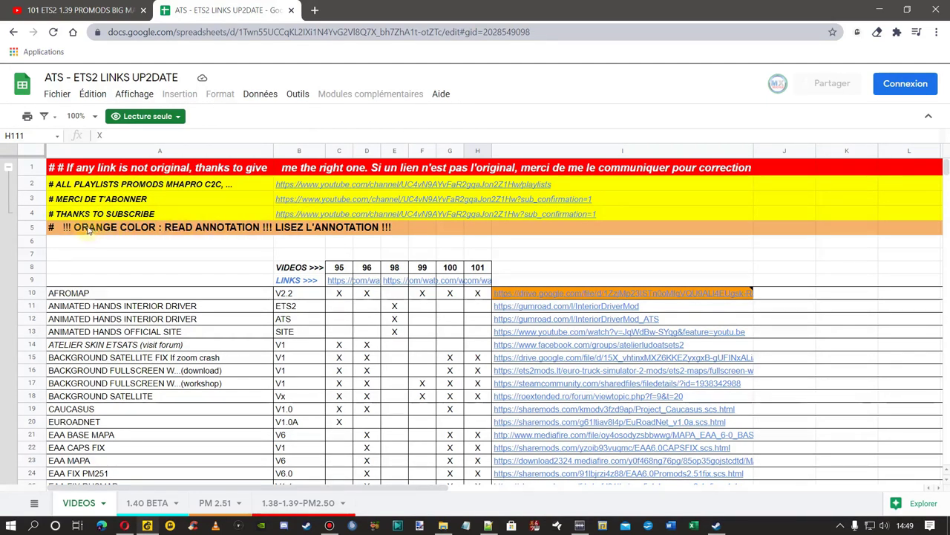
- Select the orange-colour annotation notice in row 5, and highlight the whole annotation attached to the AFROMAP download link
click(182, 230)
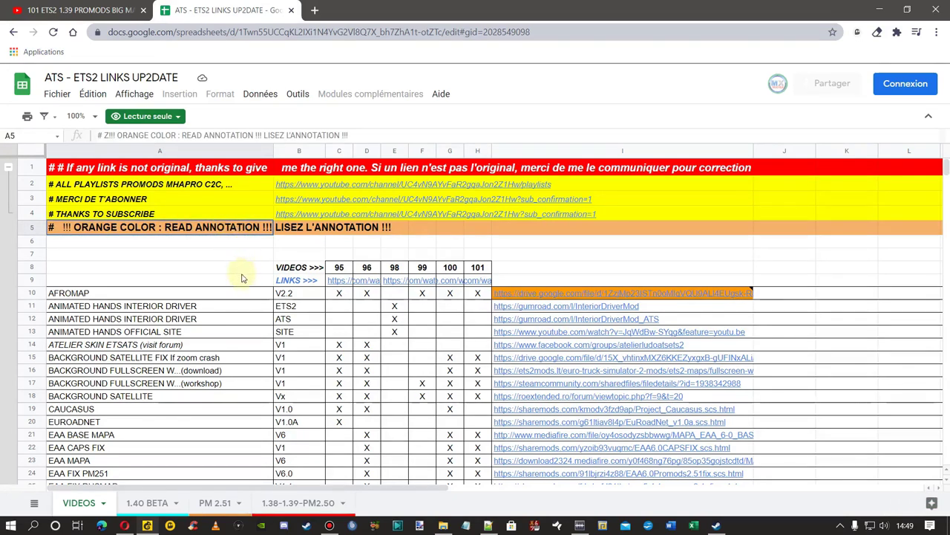
click(396, 296)
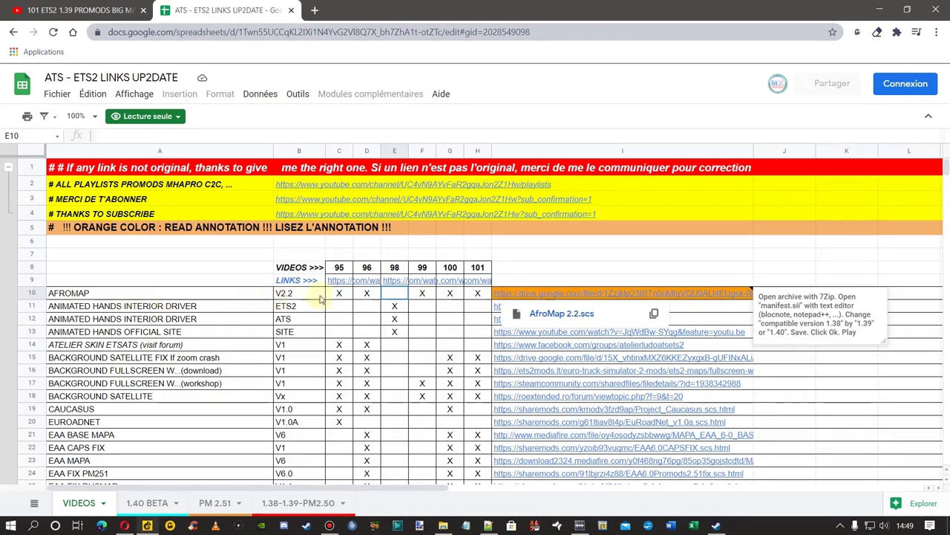
mouse_move(600, 295)
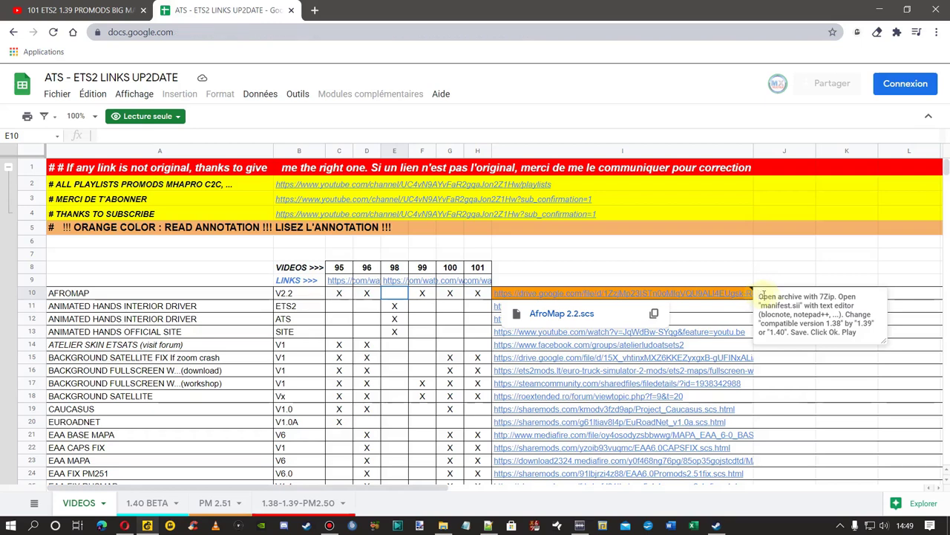
drag(759, 297, 862, 306)
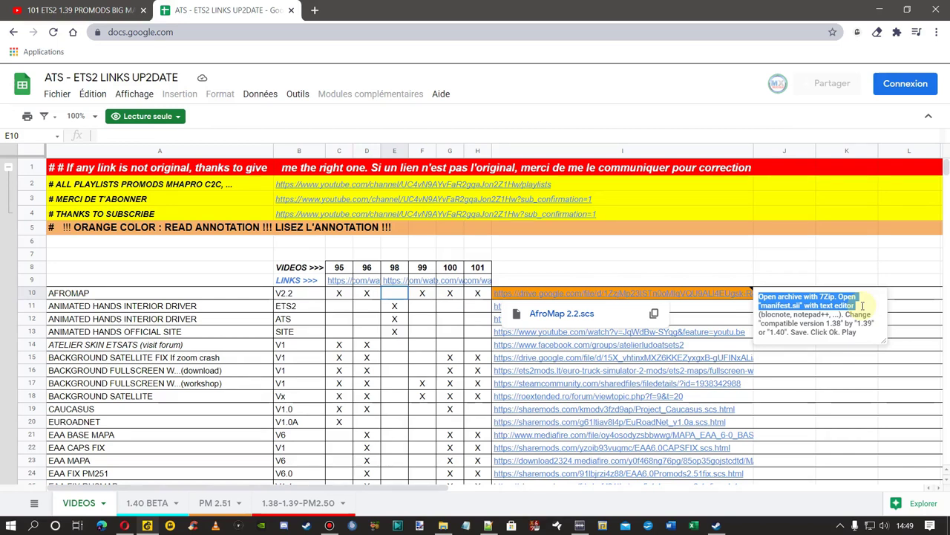
drag(863, 305, 863, 331)
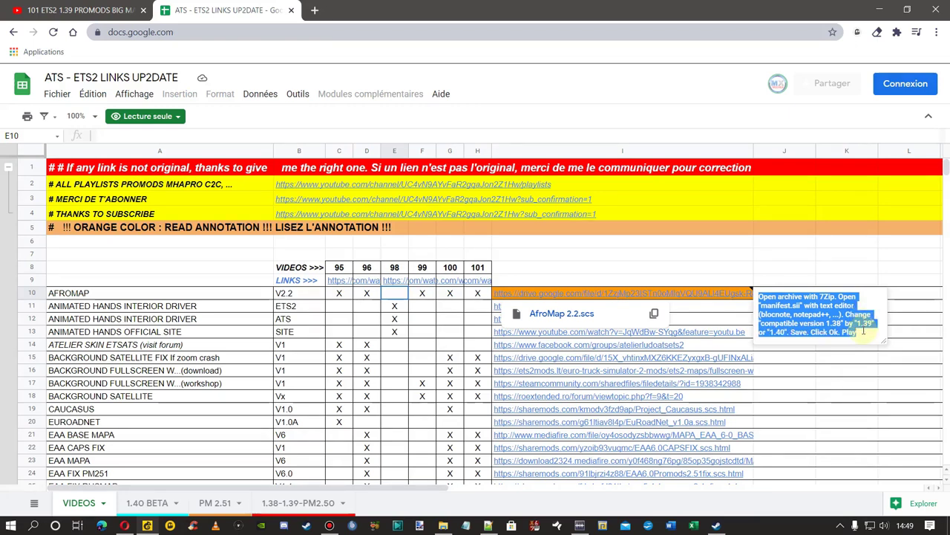
click(422, 318)
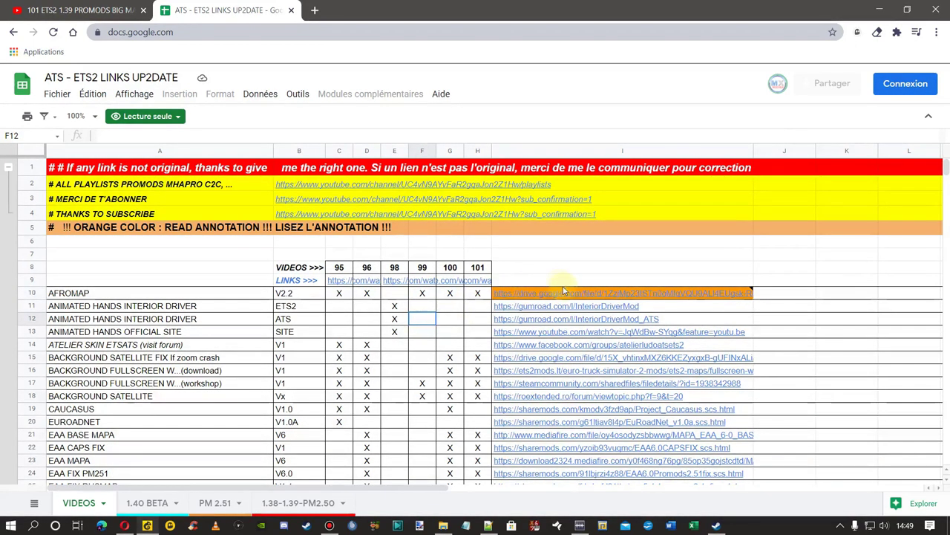
mouse_move(570, 295)
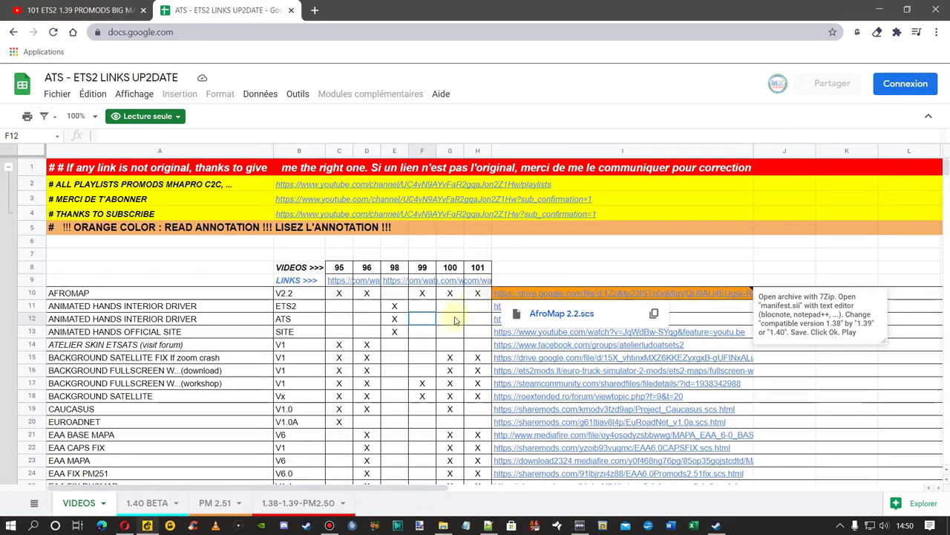
- Examine the annotations on the orange NO cells of GERMAN BORDER (promods only) and LATVIA for videos 100 and 101
scroll(449, 325, down, 5)
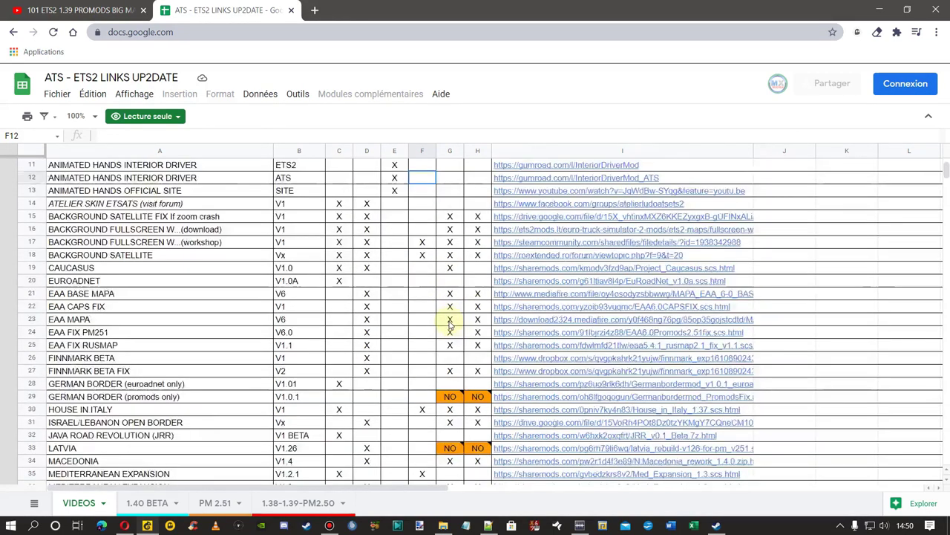
mouse_move(448, 355)
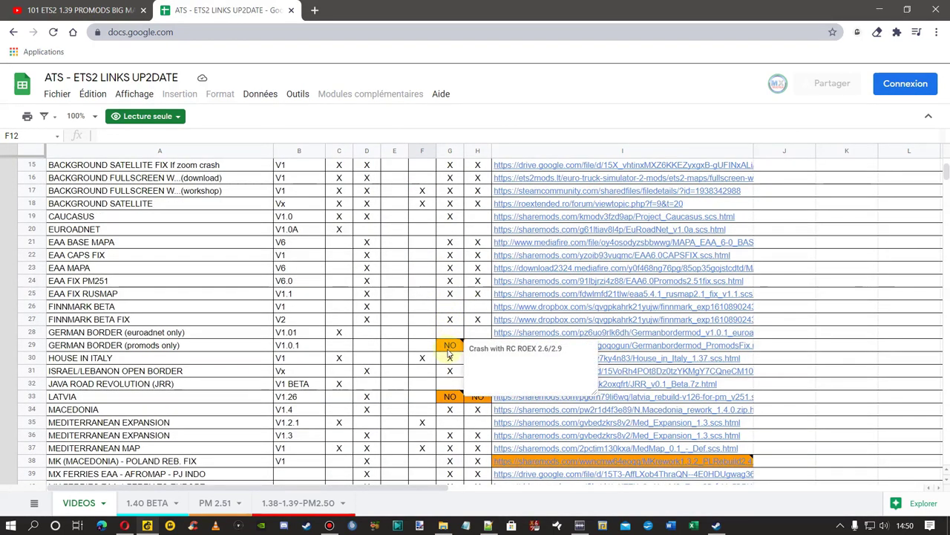
scroll(449, 331, up, 5)
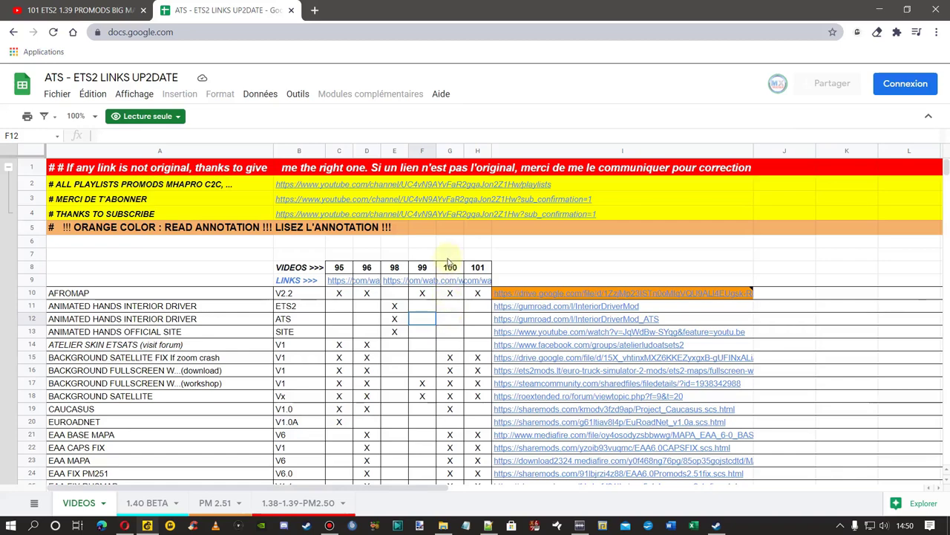
scroll(449, 345, down, 5)
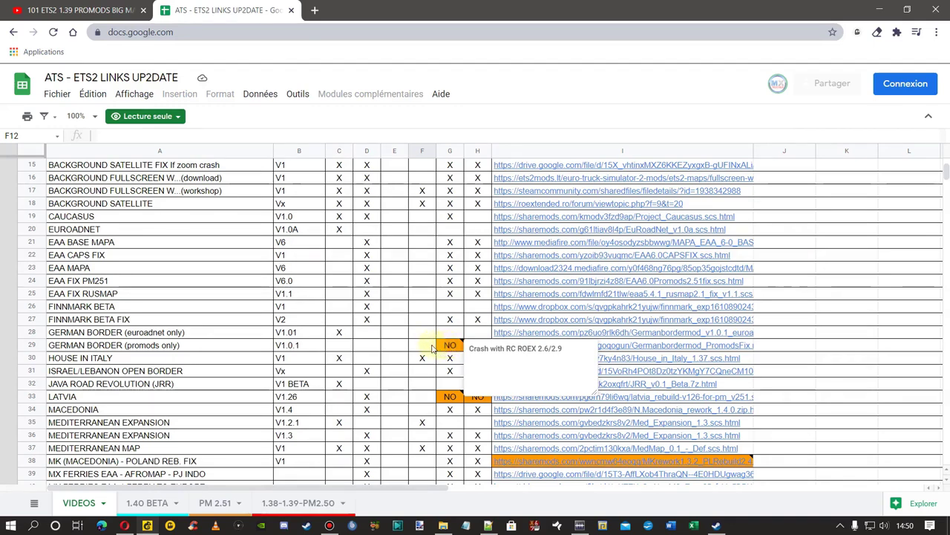
mouse_move(478, 348)
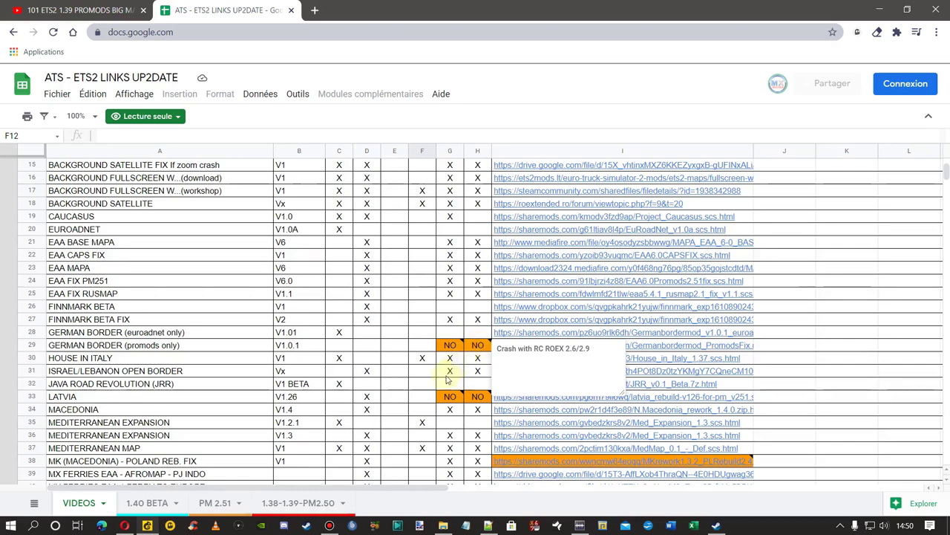
mouse_move(447, 398)
- Check the POLUDNIOWA POLSKA NO cells' annotations, and select video 100's NEW mark for RC ROEX 2.6/2.9 - PROMODS - POLAND REB
scroll(447, 399, down, 5)
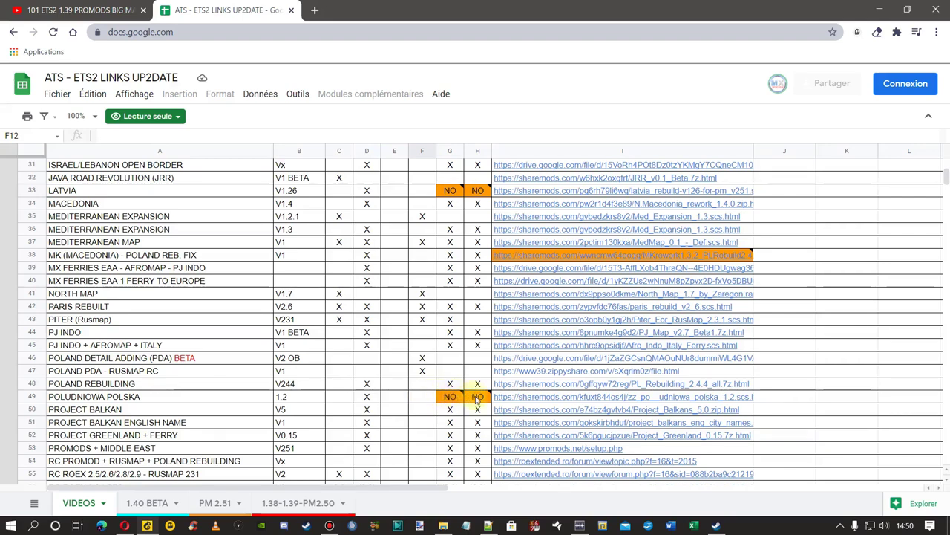
mouse_move(451, 401)
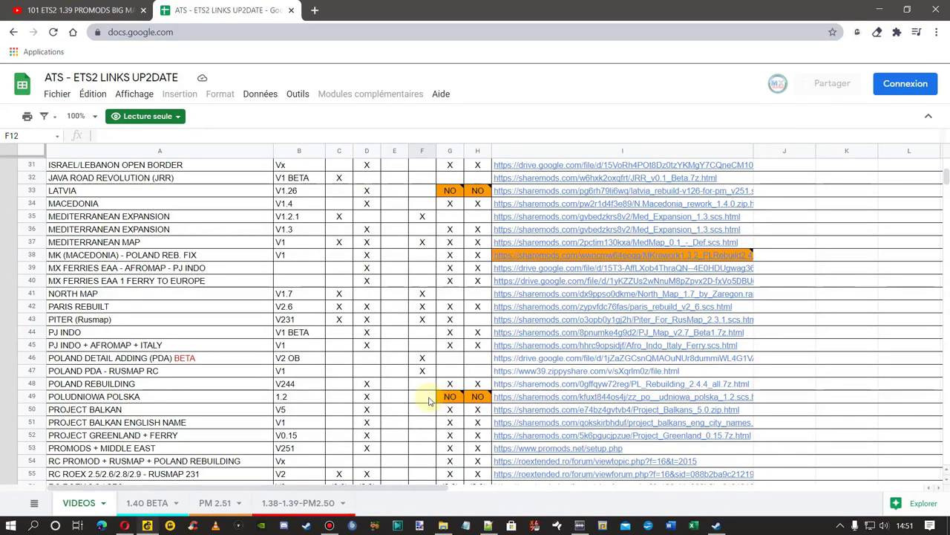
click(428, 401)
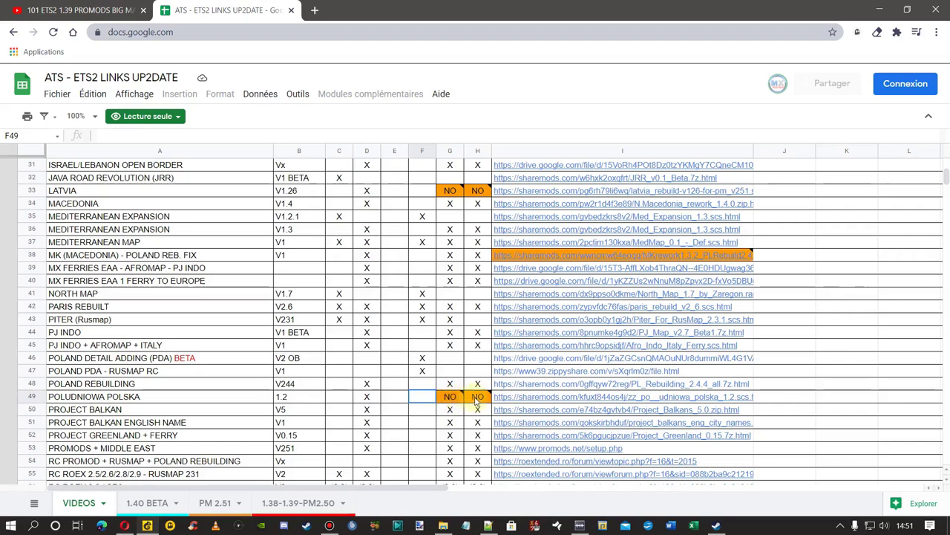
mouse_move(456, 401)
scroll(454, 401, down, 4)
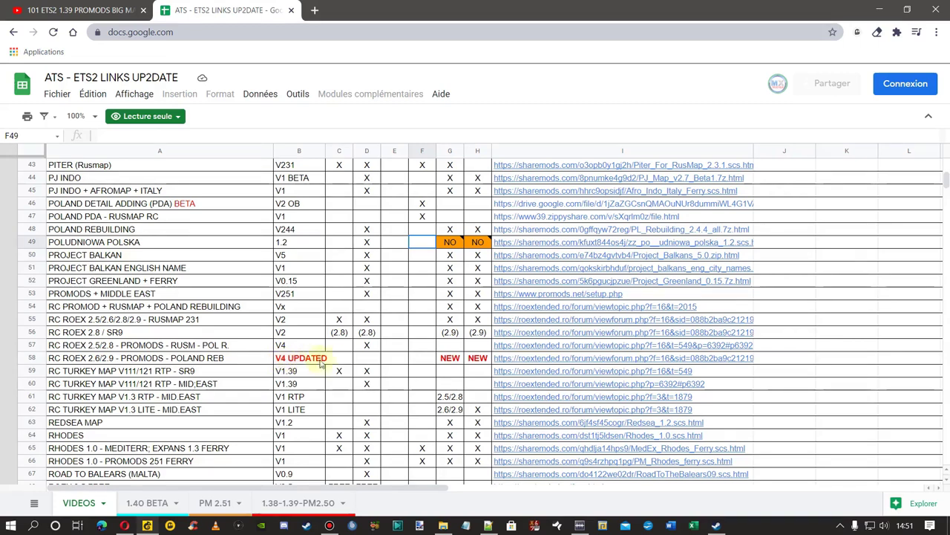
click(450, 359)
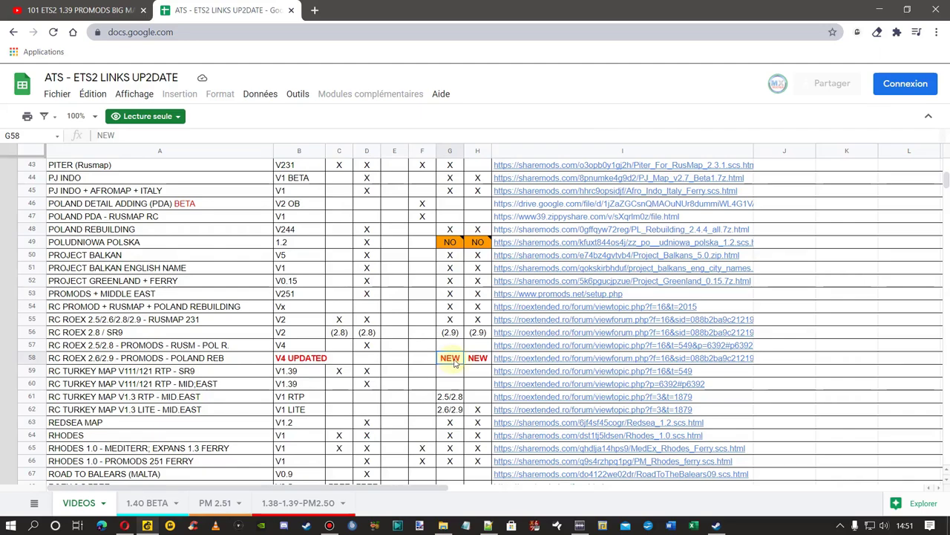
- Read the annotations on video 96's RUSMAP - EAA FIX mark and on the SIBIR MAP FILE 1 download link
scroll(435, 362, down, 6)
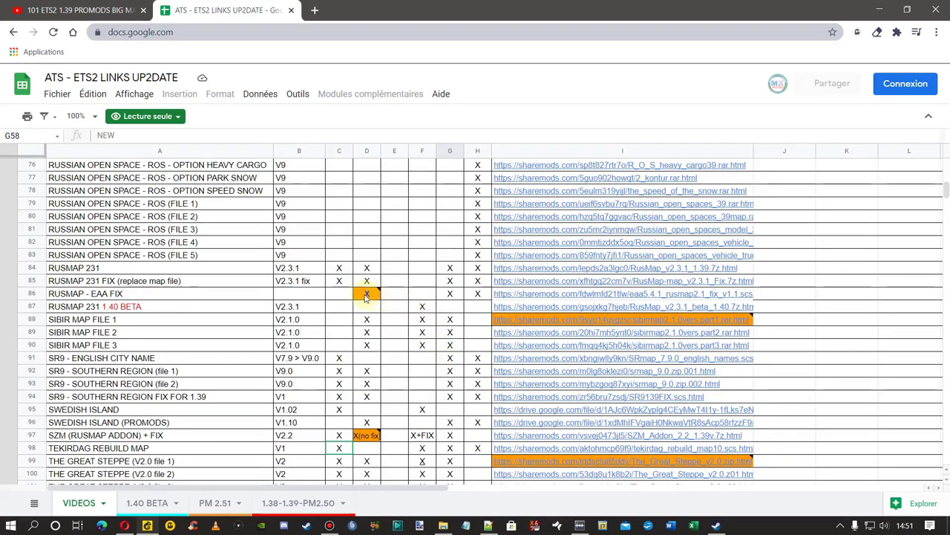
mouse_move(367, 295)
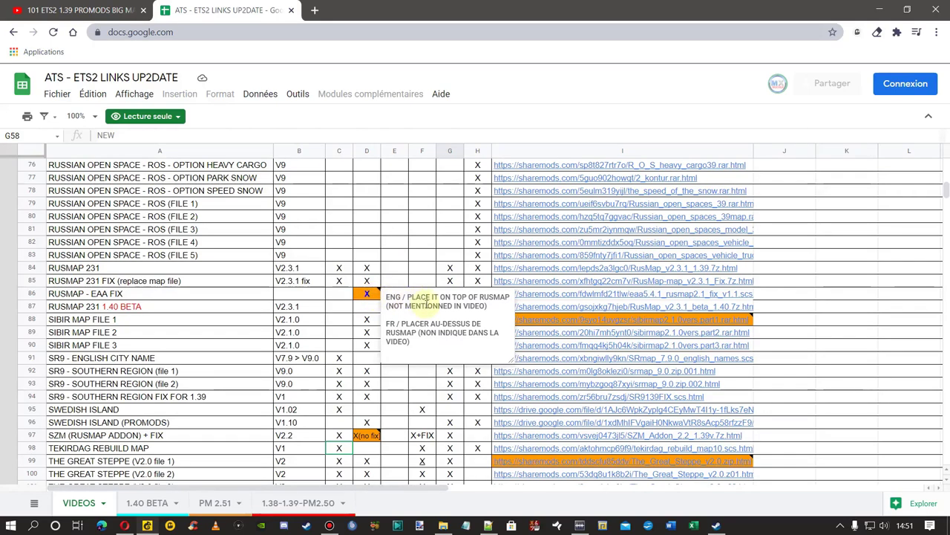
click(367, 321)
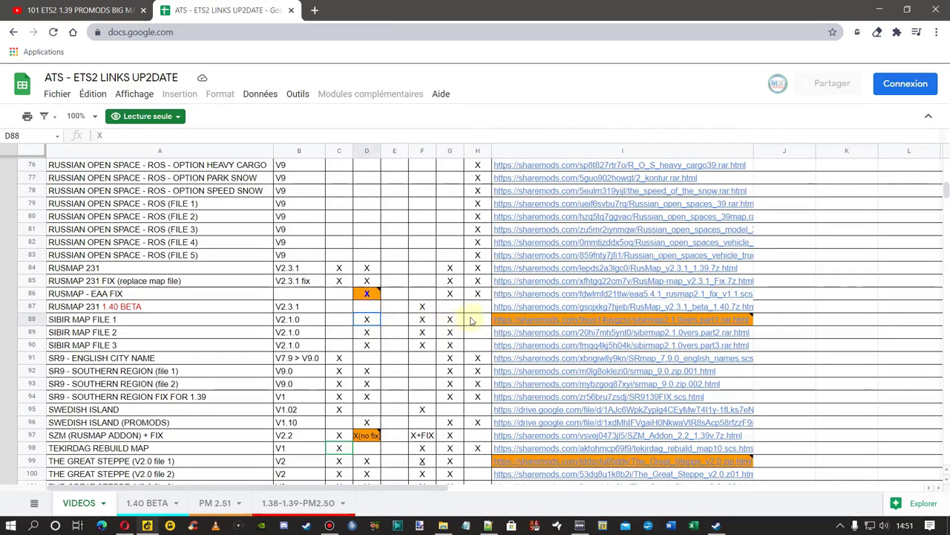
mouse_move(527, 319)
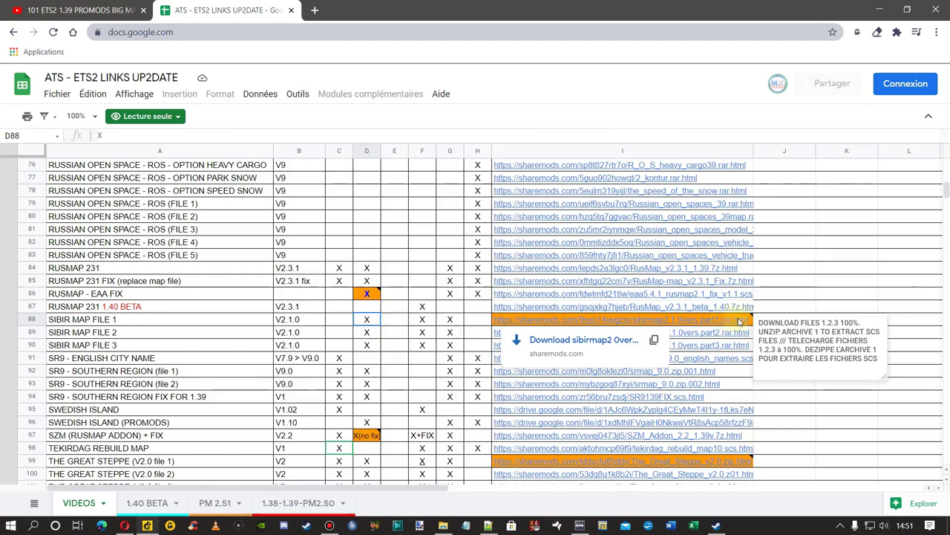
click(454, 359)
- Look over the remaining orange-marked entries down to the end of the mod list, and return to the sheet's first rows
scroll(455, 362, down, 5)
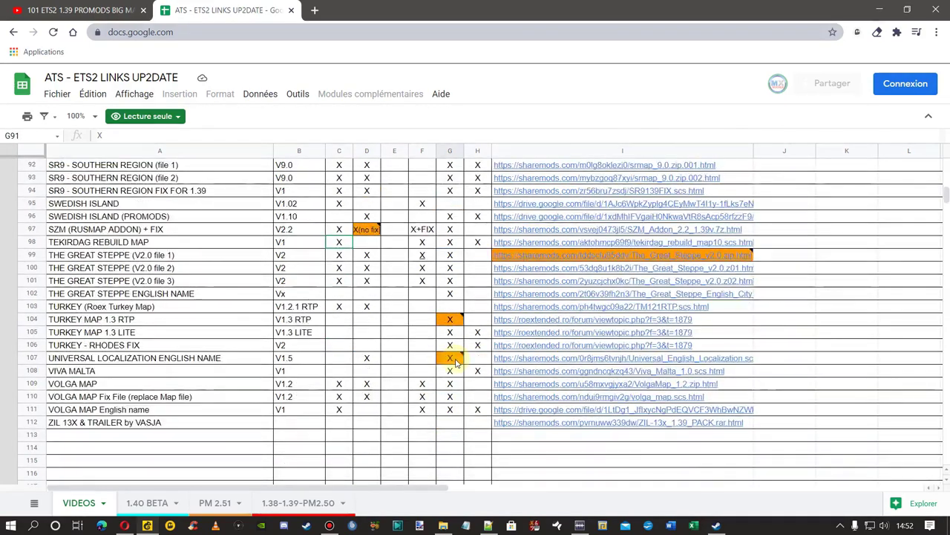
scroll(455, 361, up, 14)
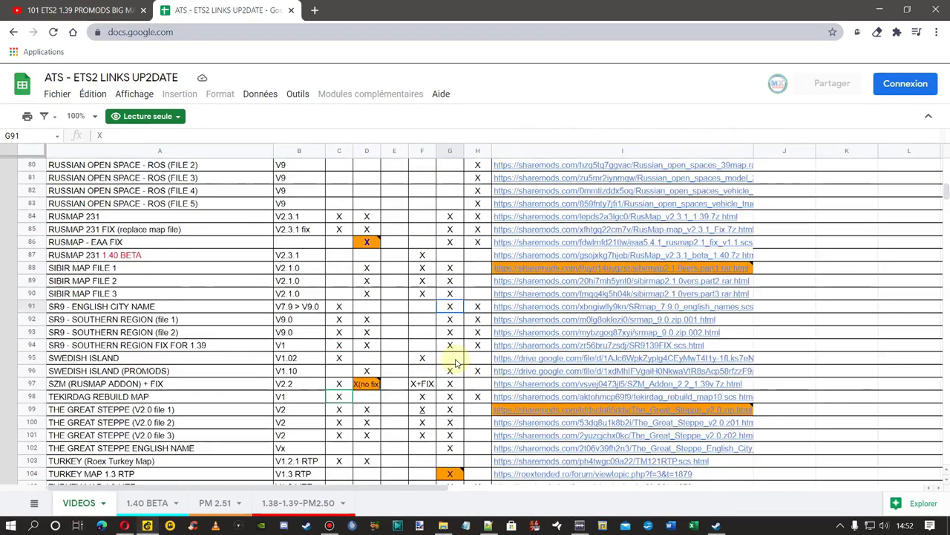
scroll(455, 362, up, 10)
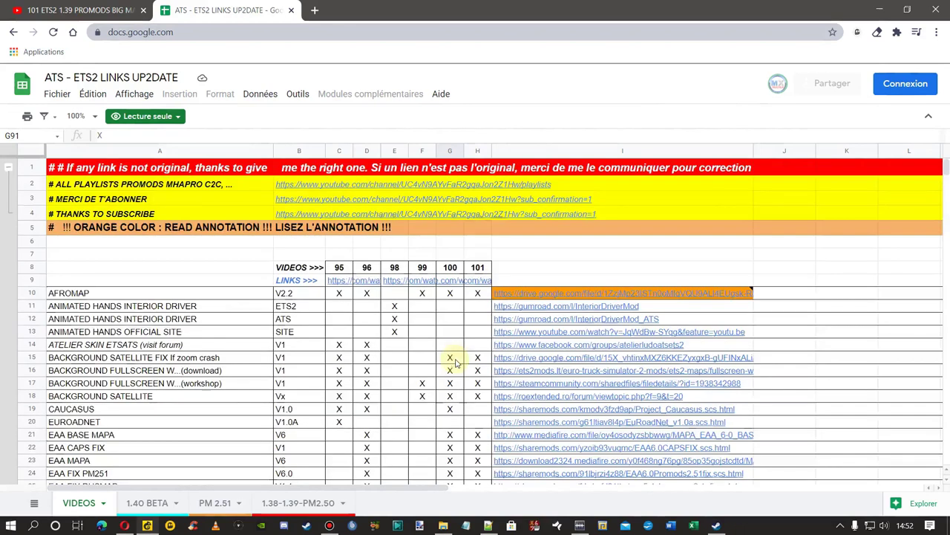